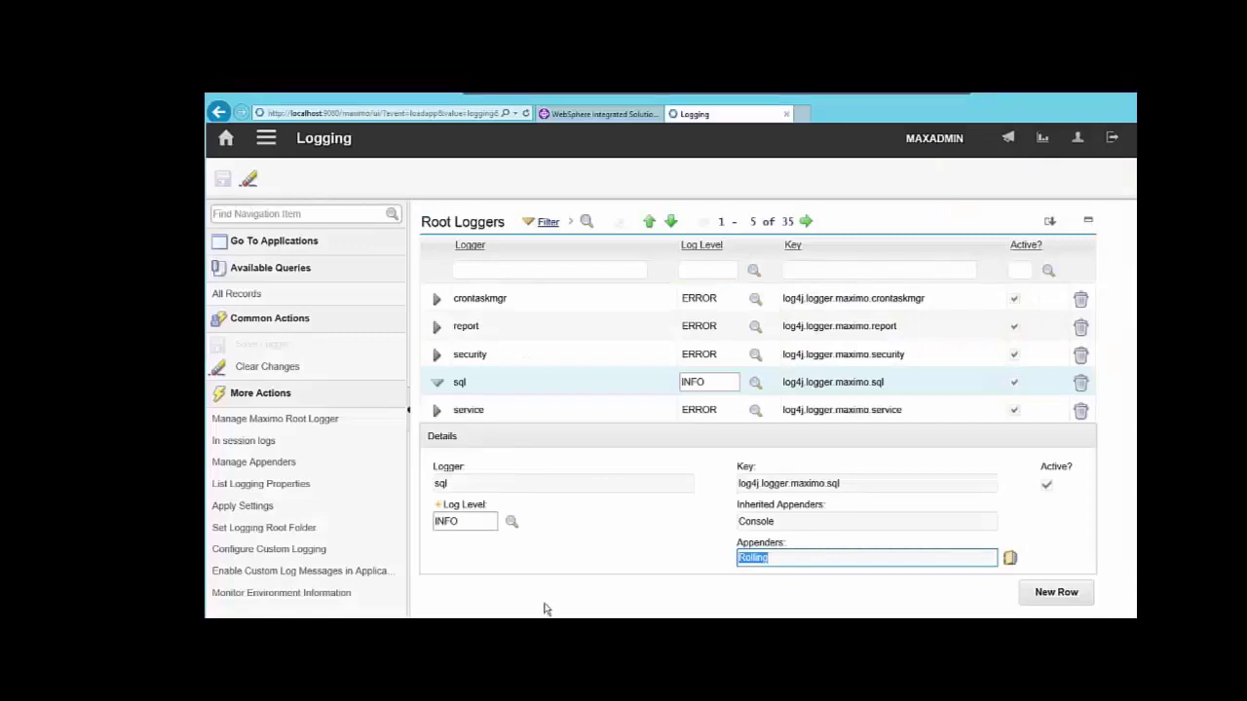
# Step: Check the sql root logger's INFO log level, inherited Console appender and Rolling appender
pyautogui.click(478, 525)
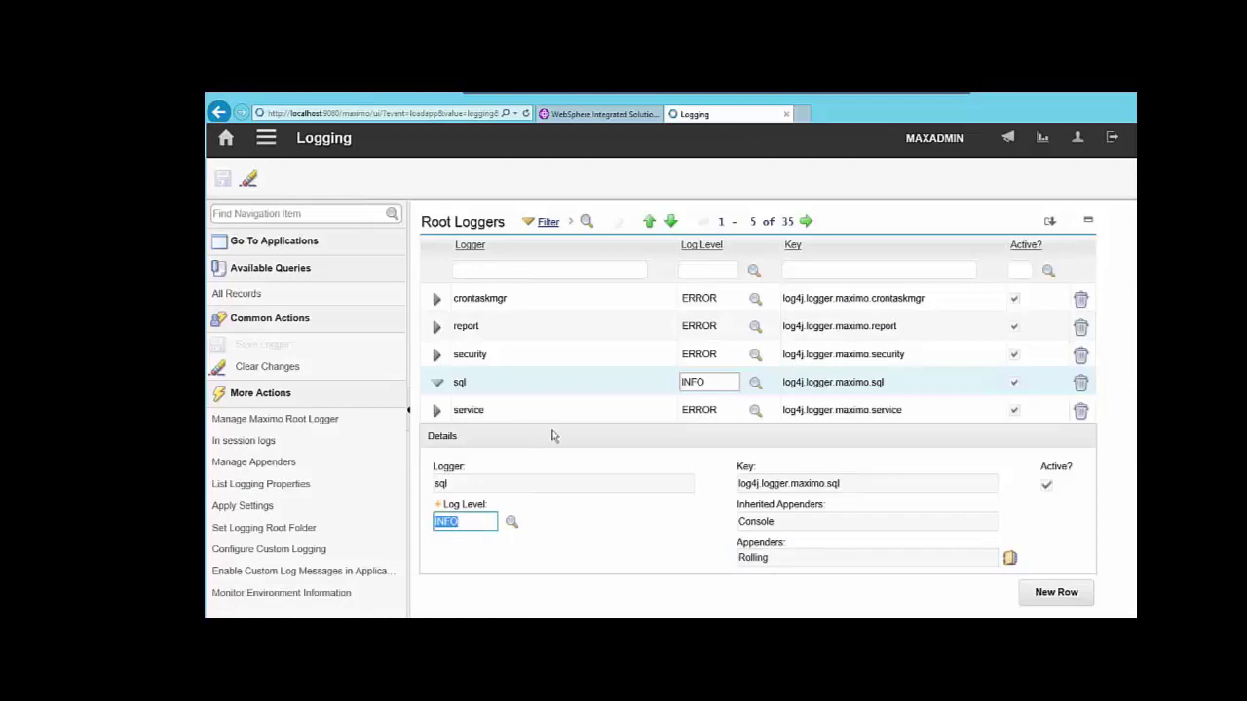
pyautogui.click(777, 531)
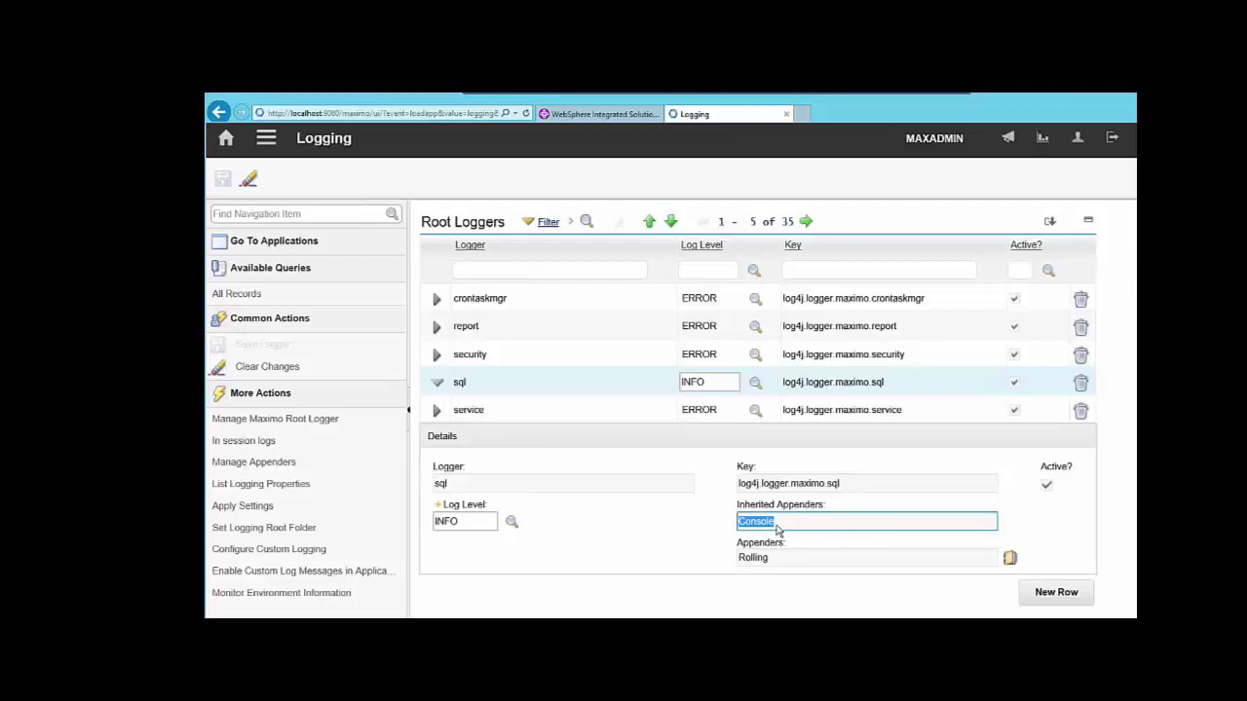
pyautogui.click(836, 562)
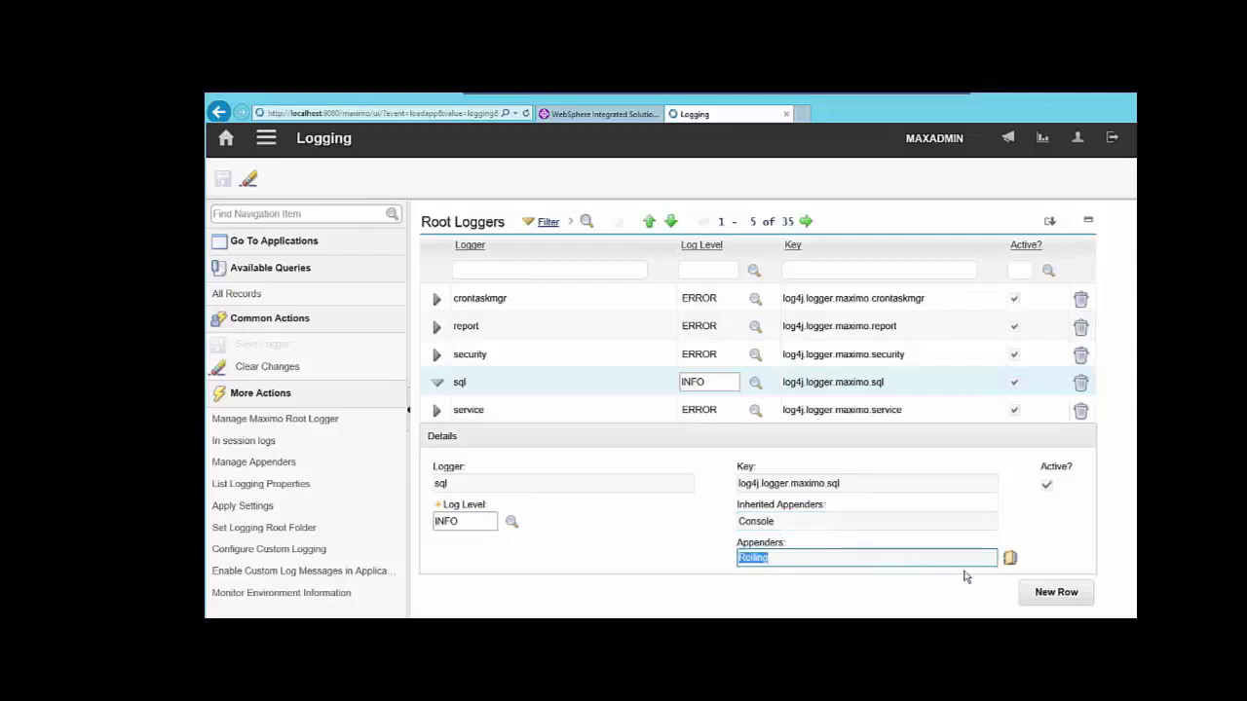
# Step: Review the Rolling appender's settings: file name maximo.log, file size 20, backup index 20
pyautogui.click(1010, 558)
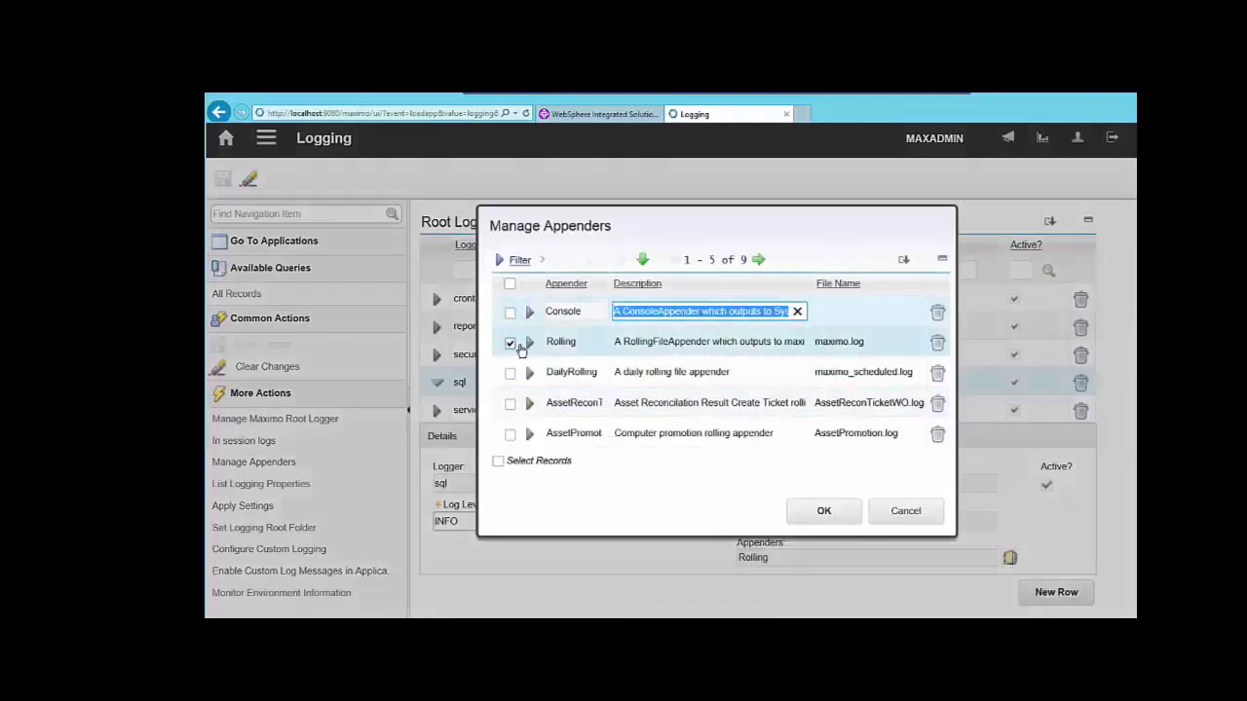
pyautogui.click(529, 343)
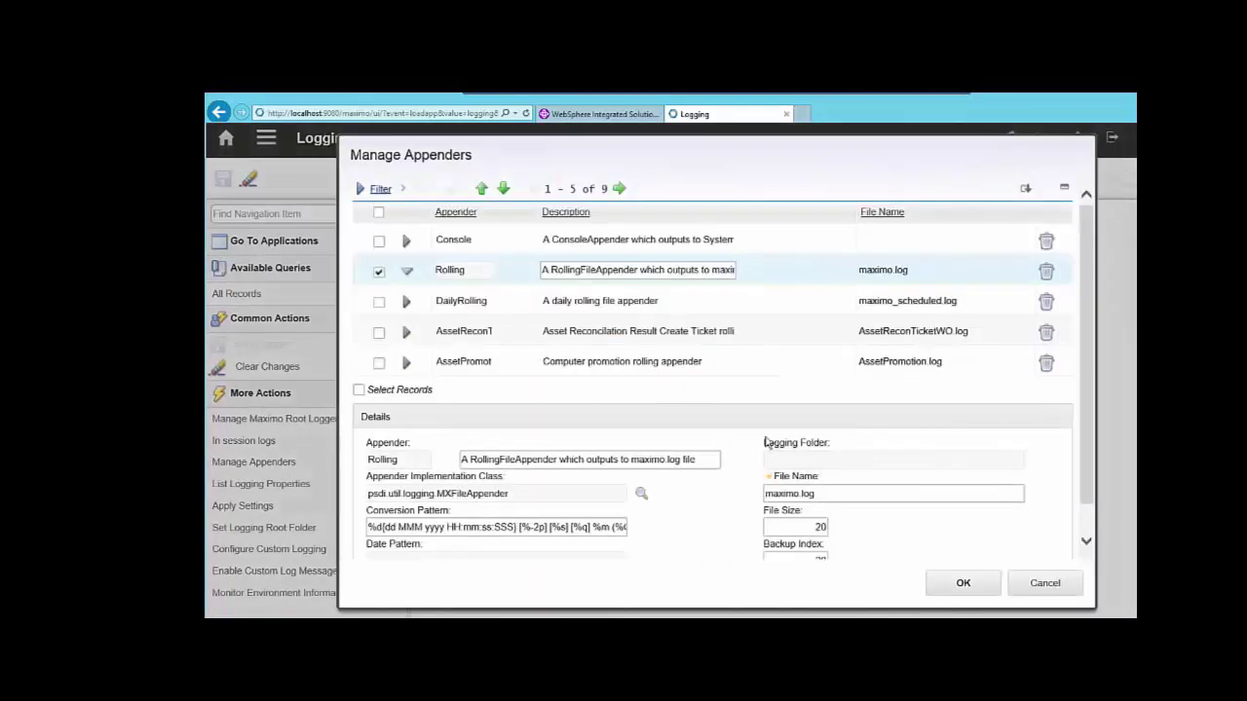
pyautogui.click(837, 494)
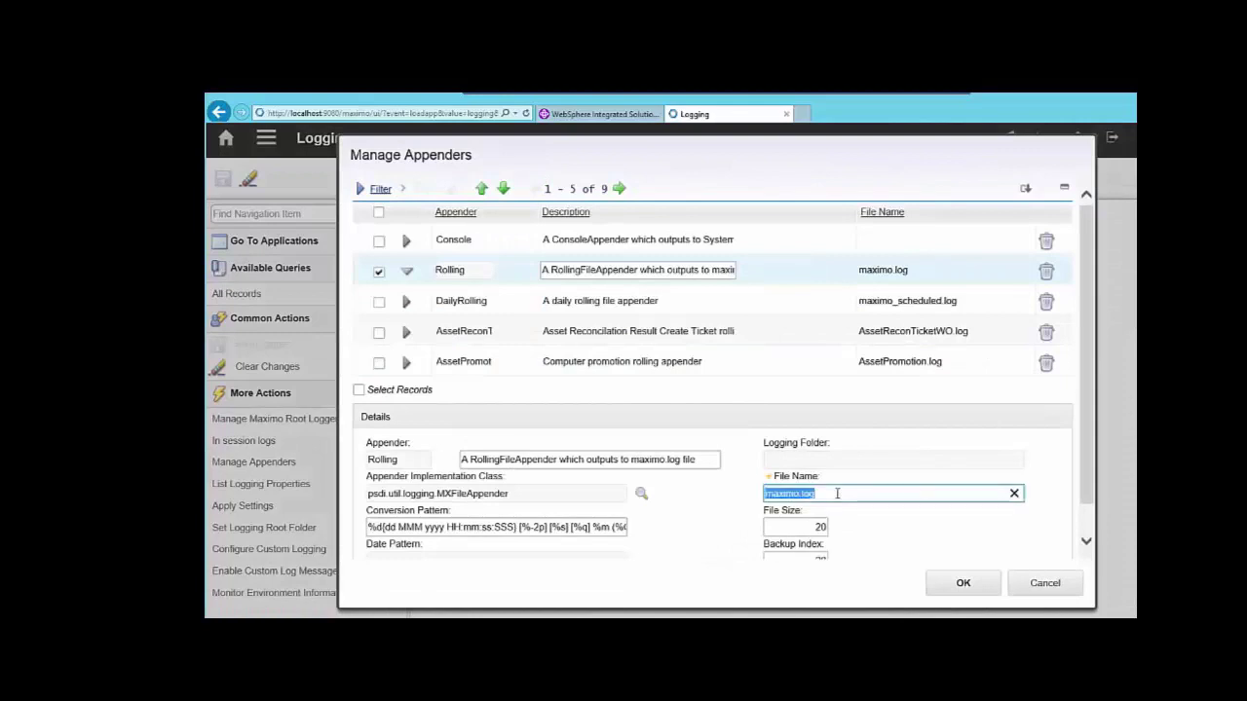
pyautogui.click(1090, 529)
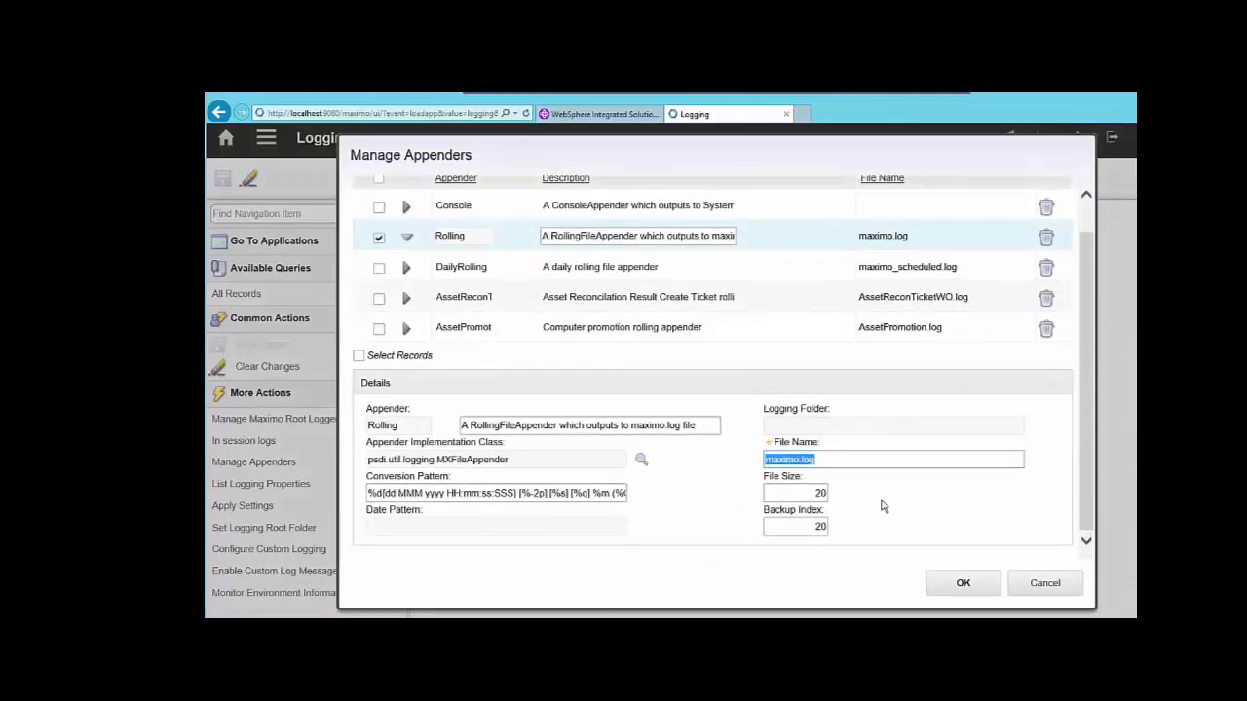
pyautogui.click(808, 492)
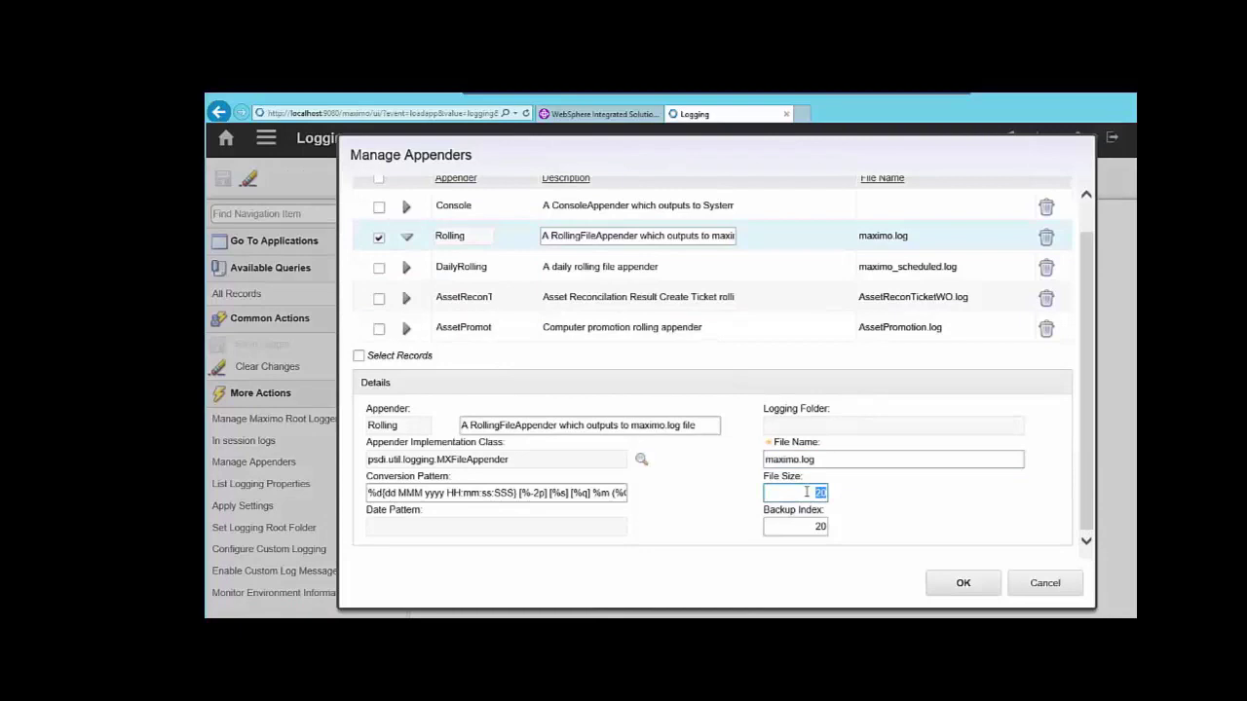
pyautogui.click(974, 588)
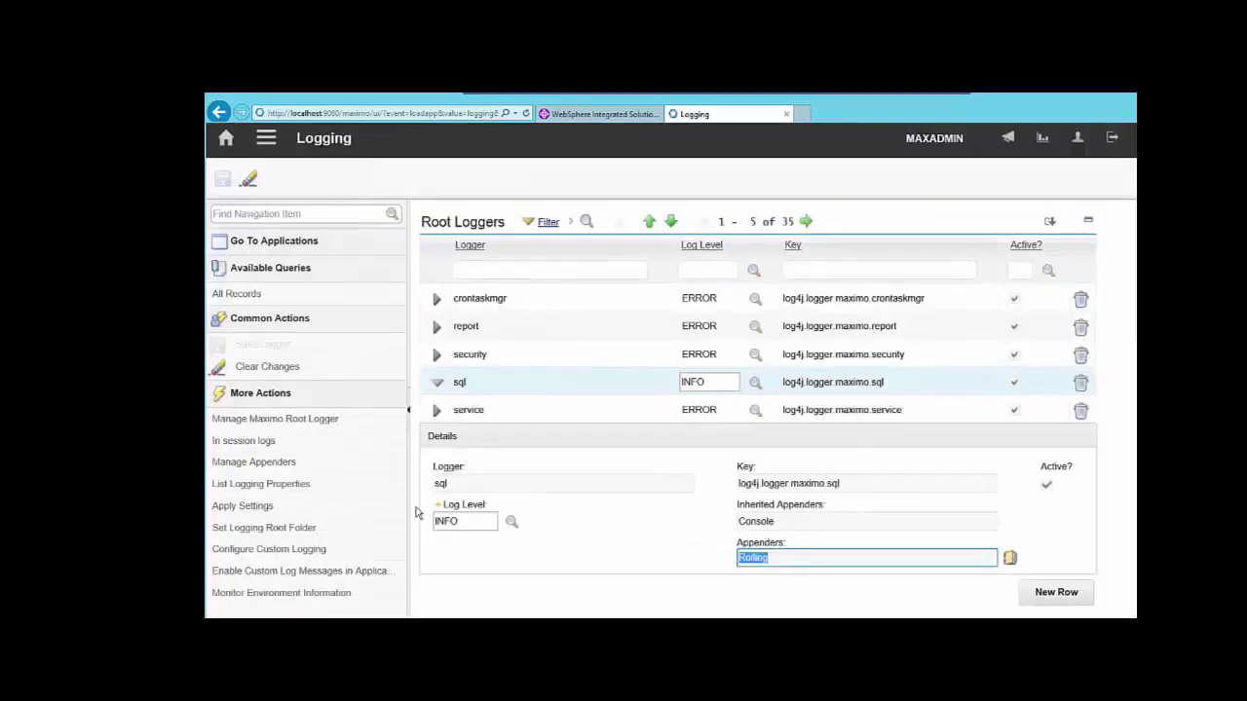
pyautogui.click(280, 529)
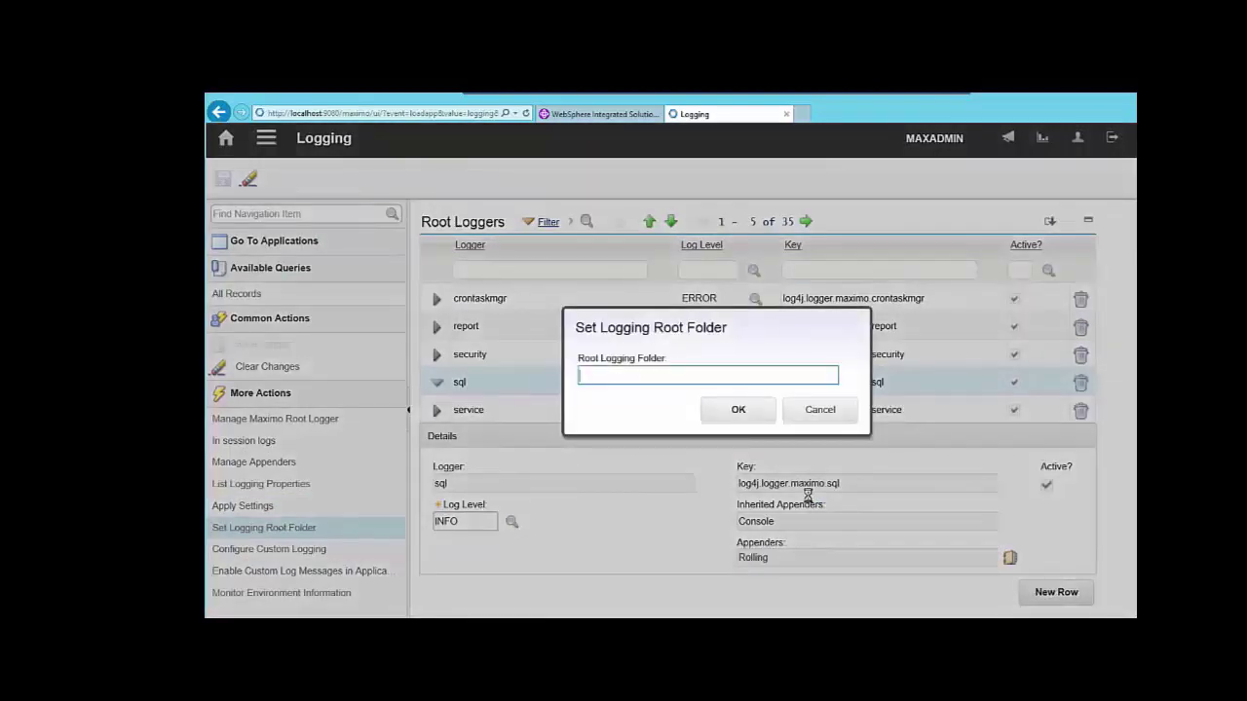
pyautogui.write('c')
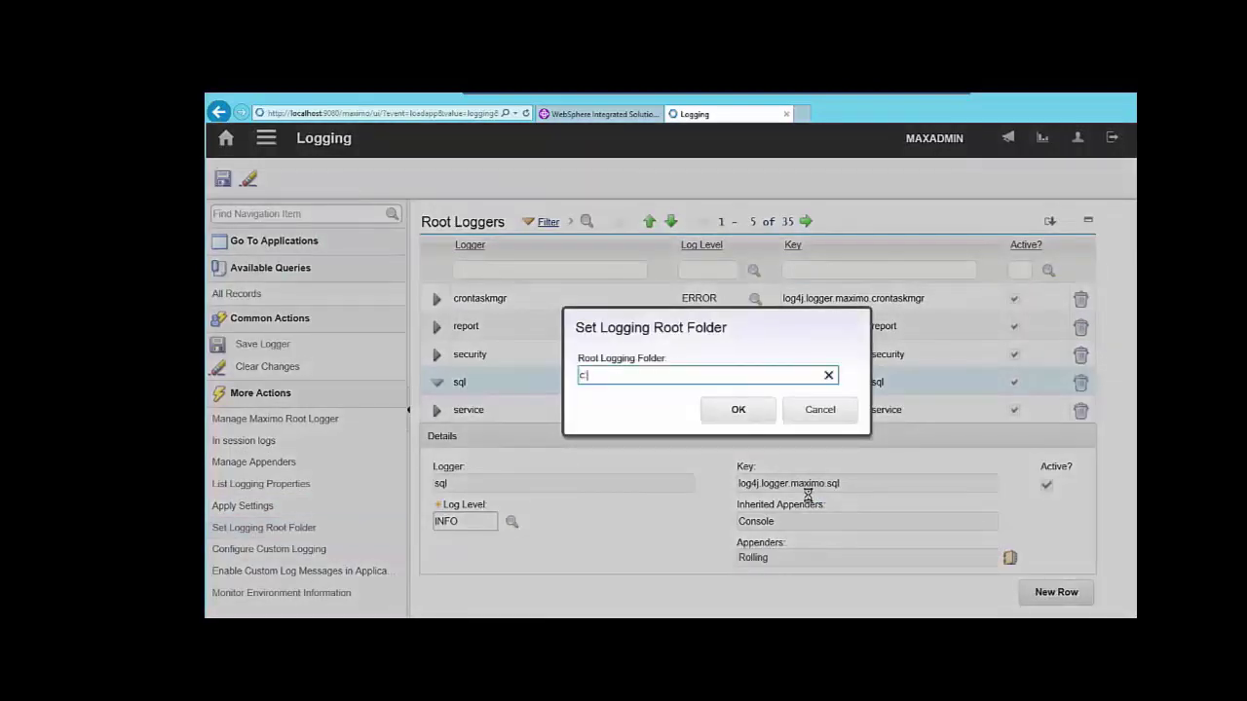
pyautogui.write(':\\temp')
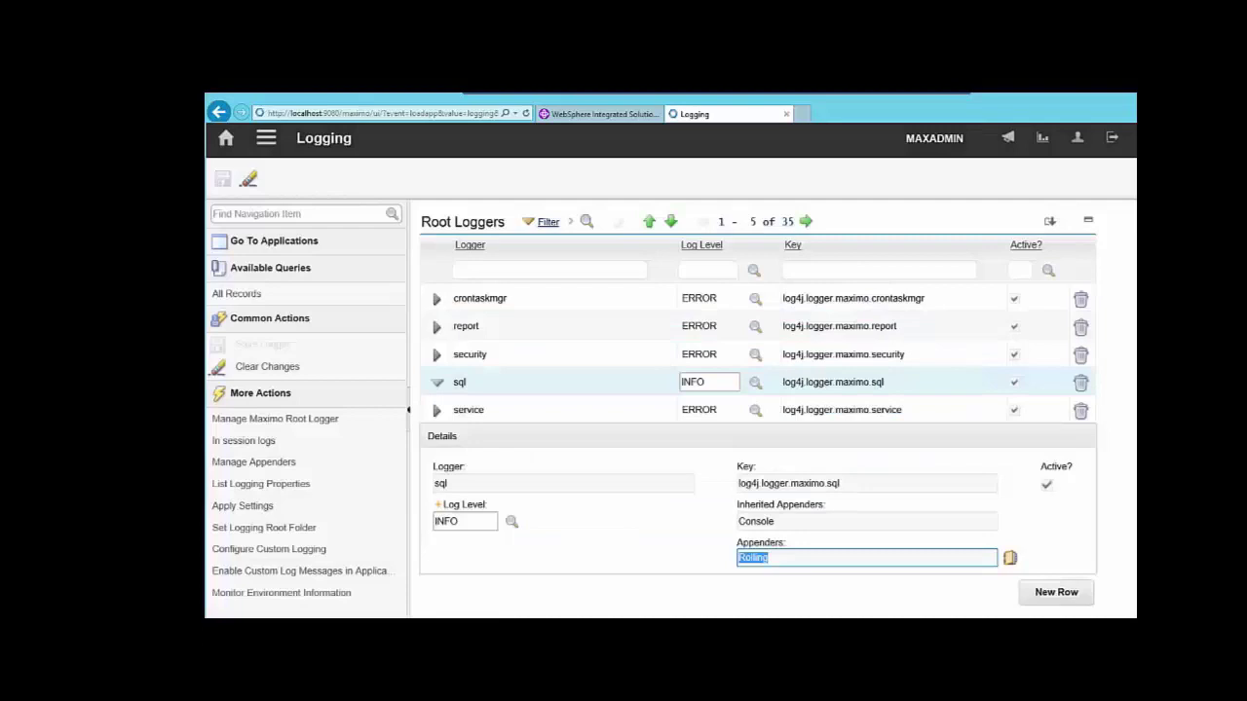
# Step: Deactivate sql's crontaskmgr child logger and add a new blank child logger row
pyautogui.scroll(-3, 758, 409)
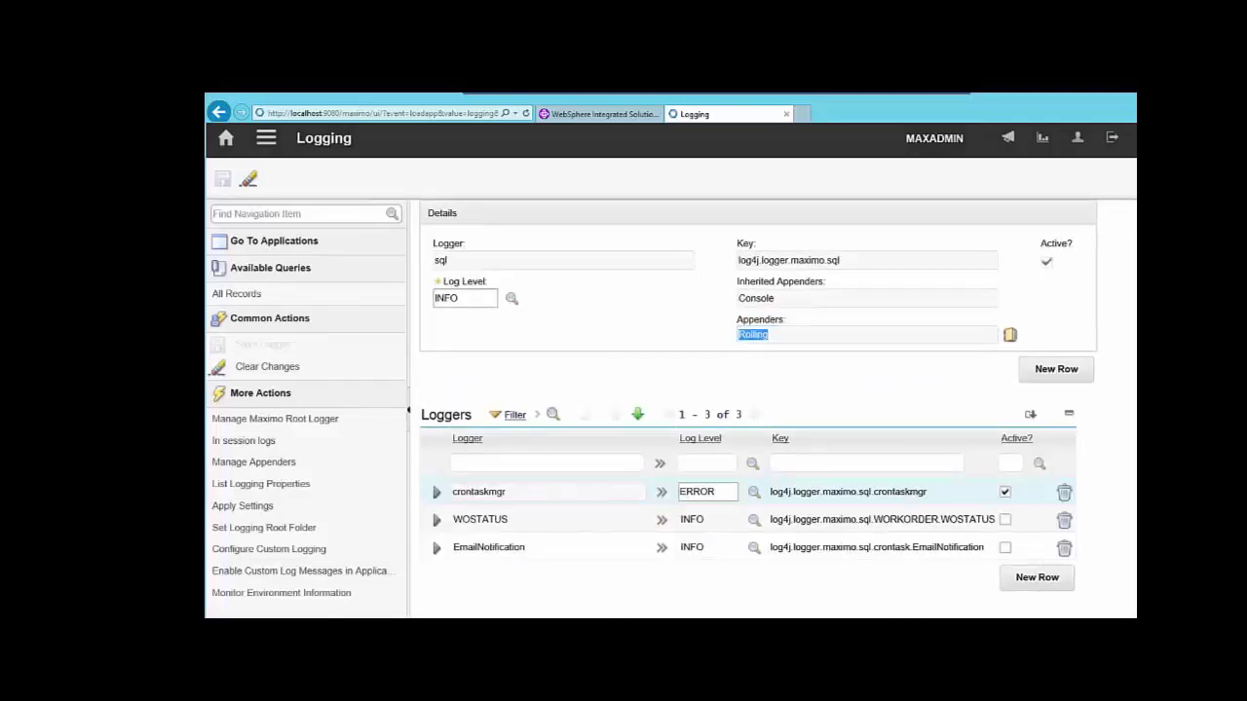
pyautogui.click(1005, 493)
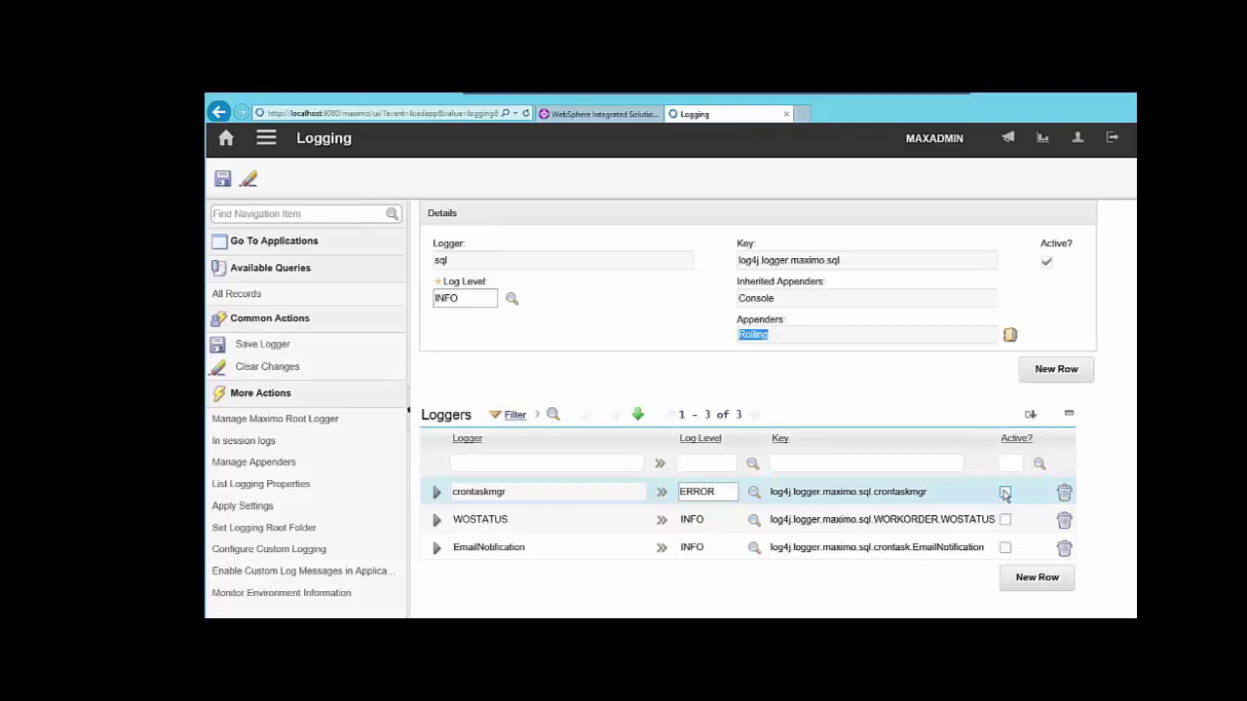
pyautogui.click(1038, 578)
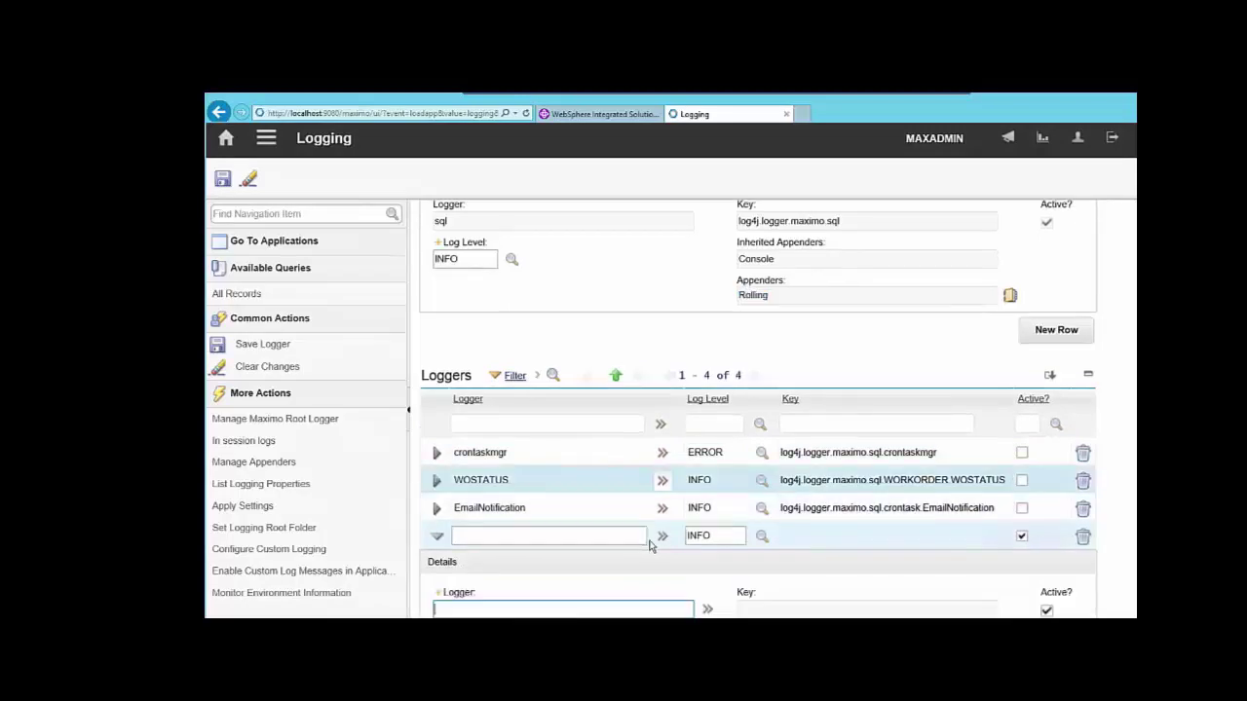
# Step: Make the new child logger ASSET with log level DEBUG
pyautogui.click(664, 538)
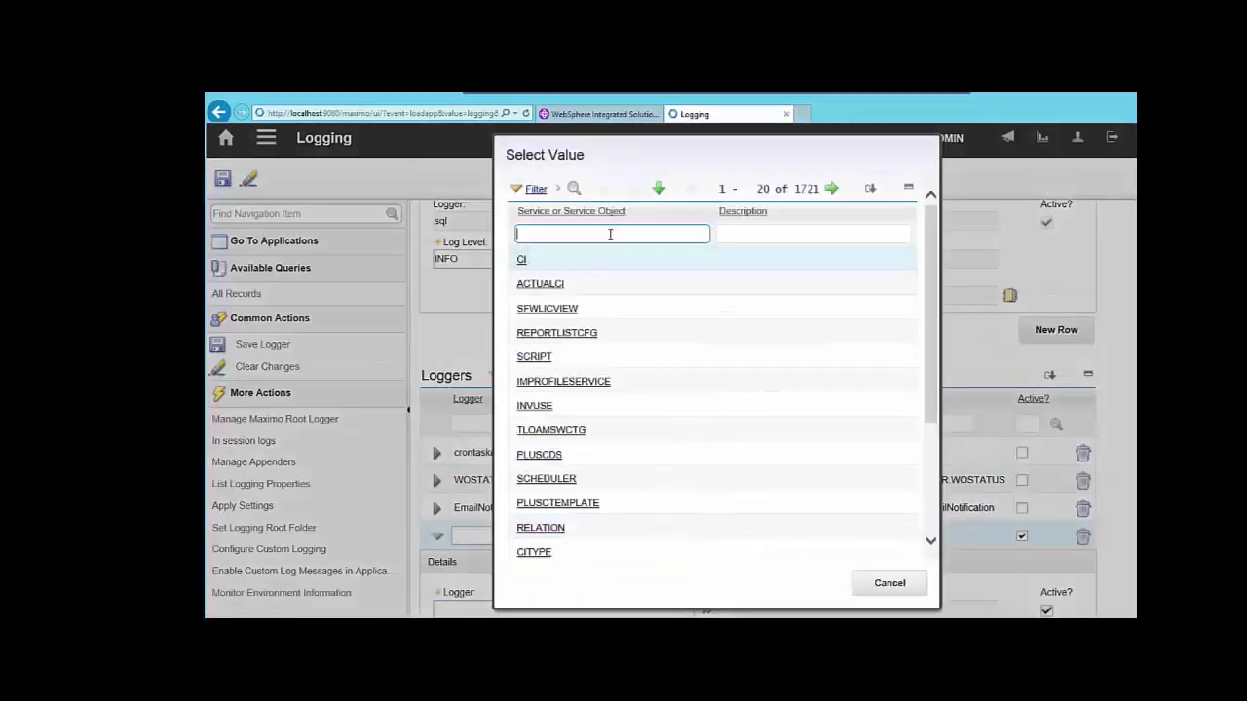
pyautogui.write('asset')
pyautogui.press('Return')
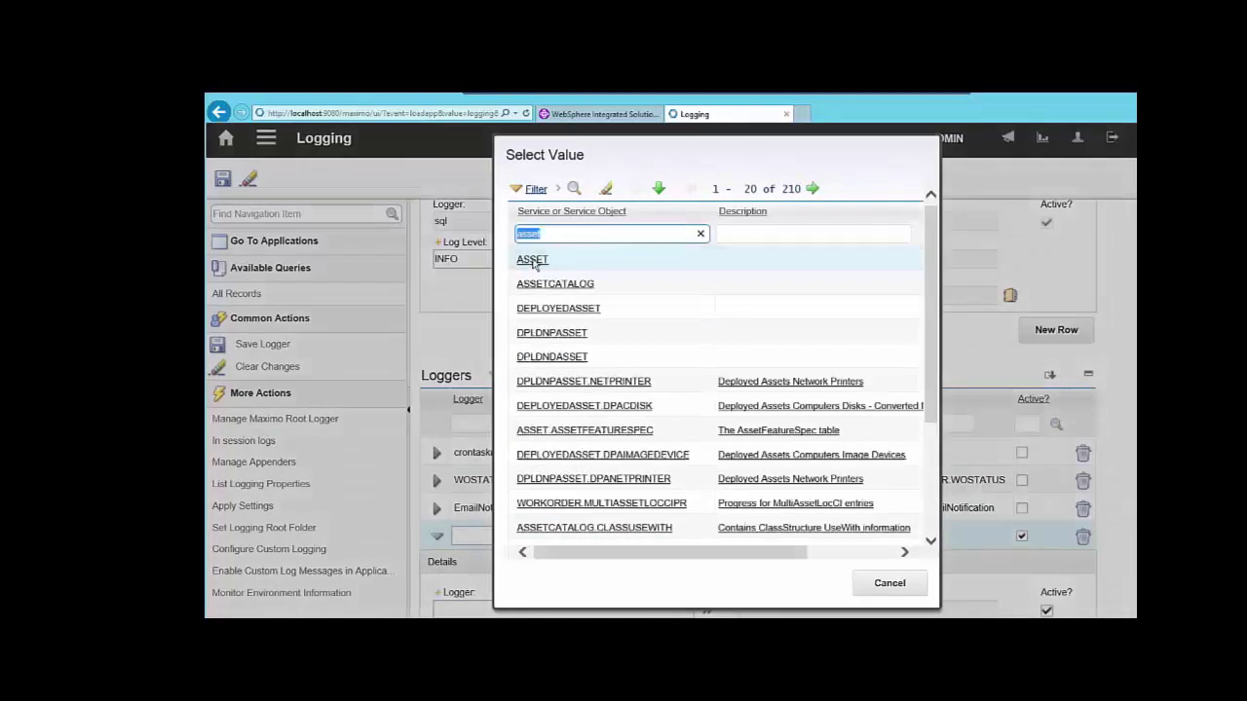
pyautogui.click(532, 260)
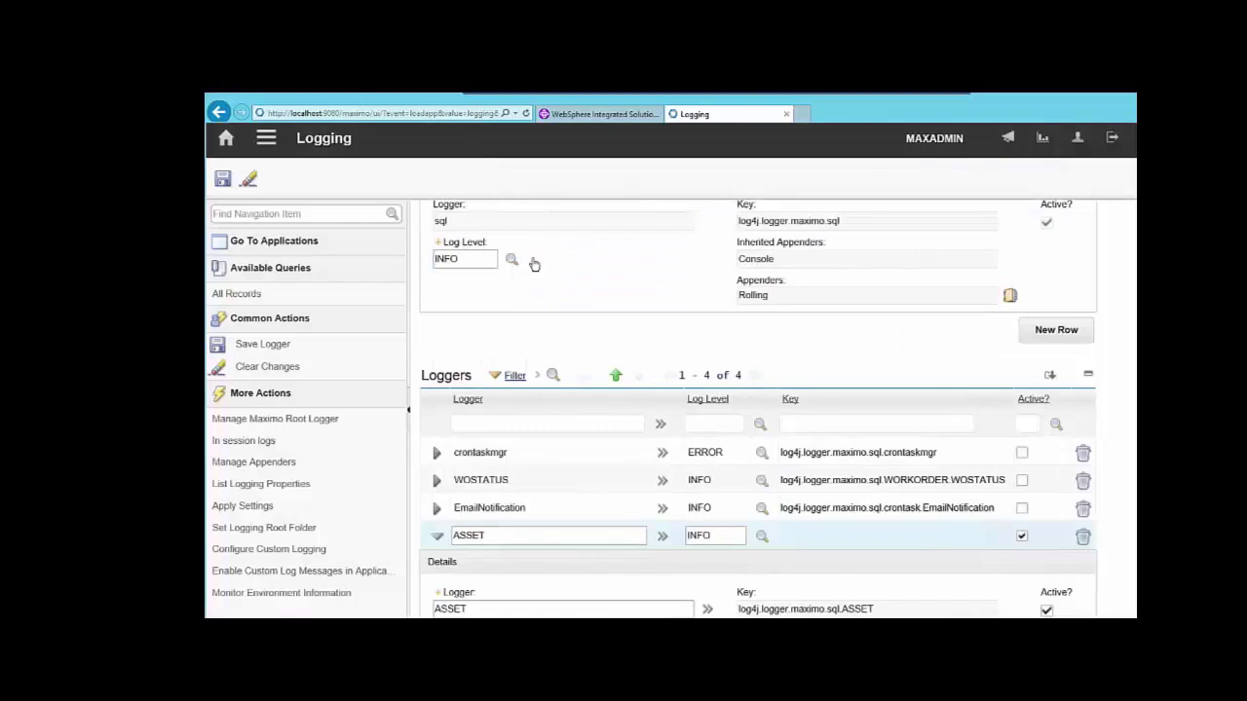
pyautogui.press('Tab')
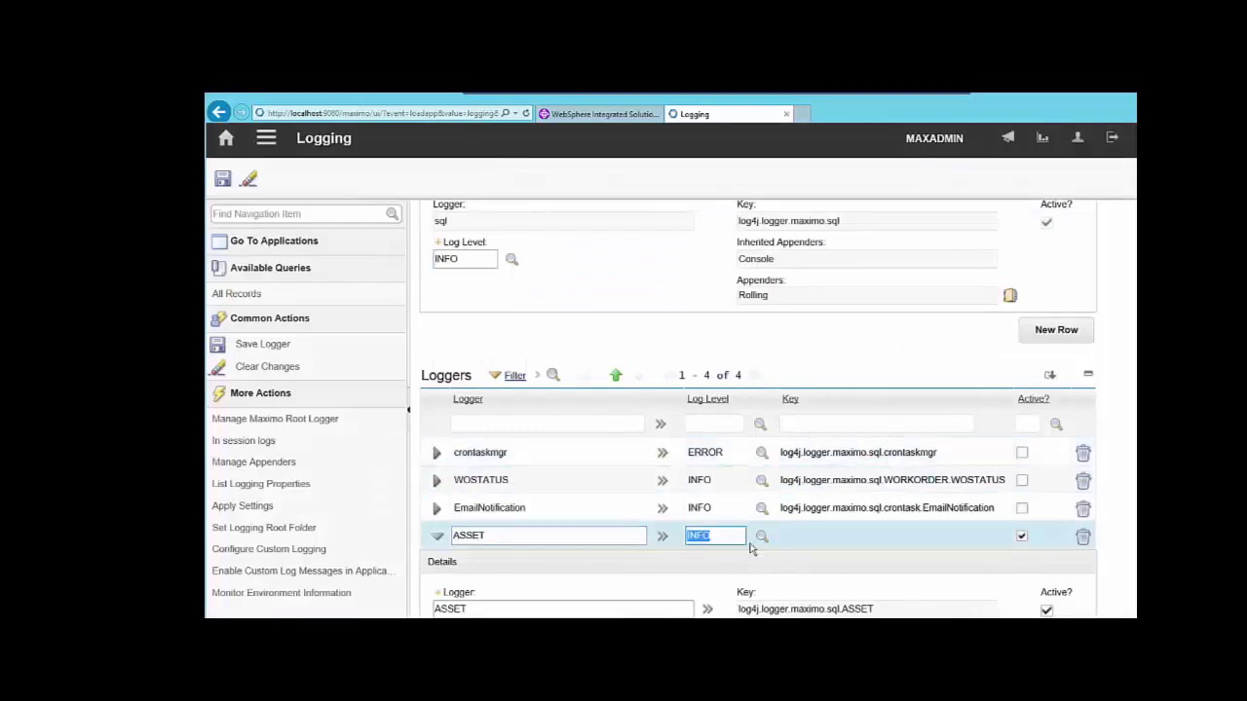
pyautogui.write('DEBUG')
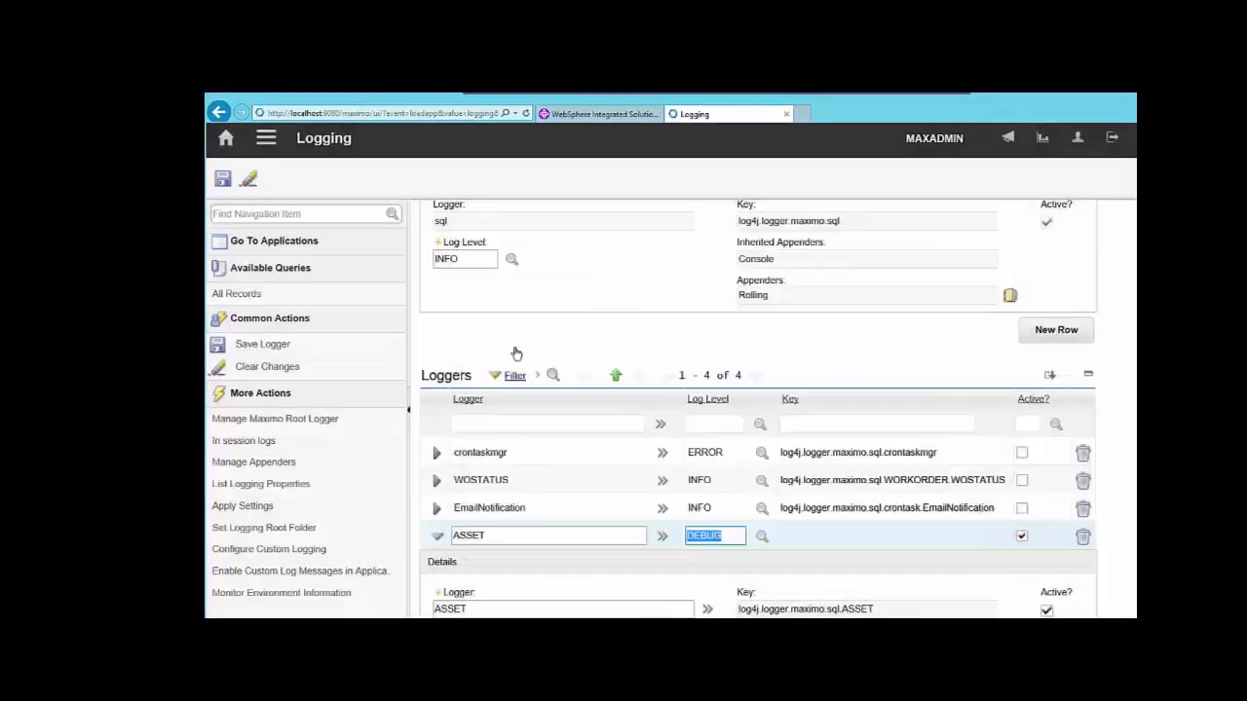
# Step: Apply the logging settings and save the logger changes
pyautogui.click(231, 506)
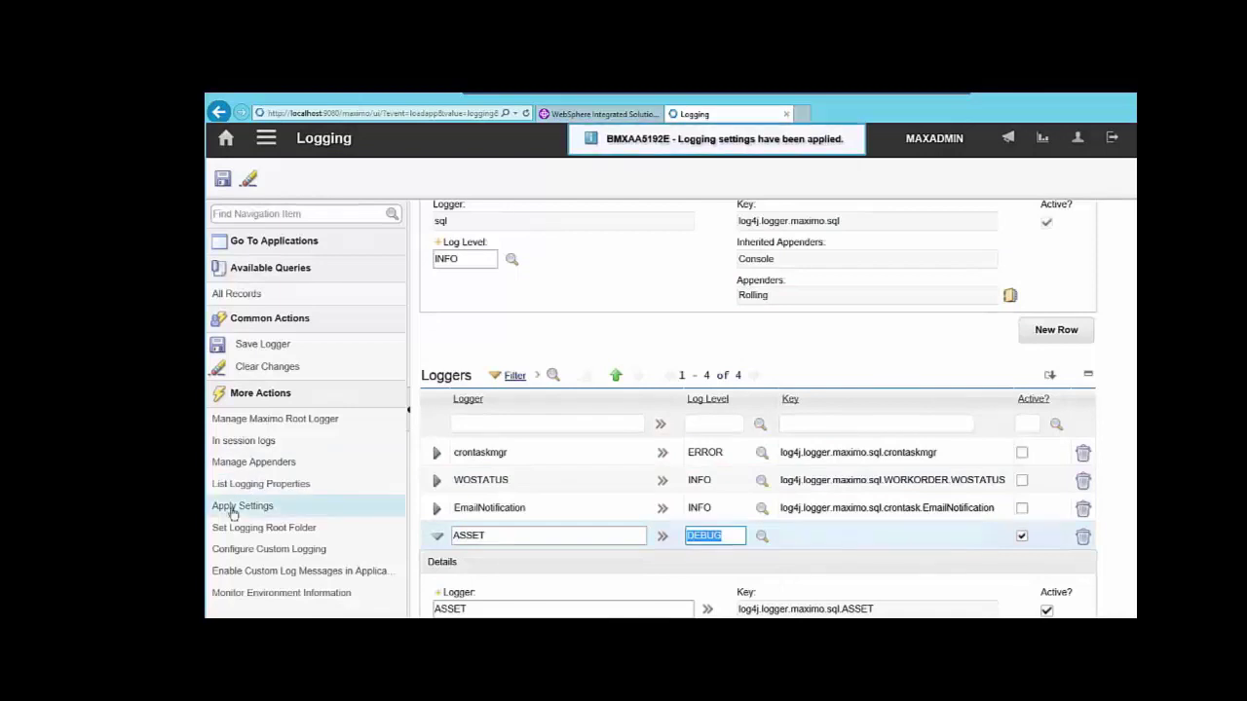
pyautogui.click(221, 182)
pyautogui.click(840, 414)
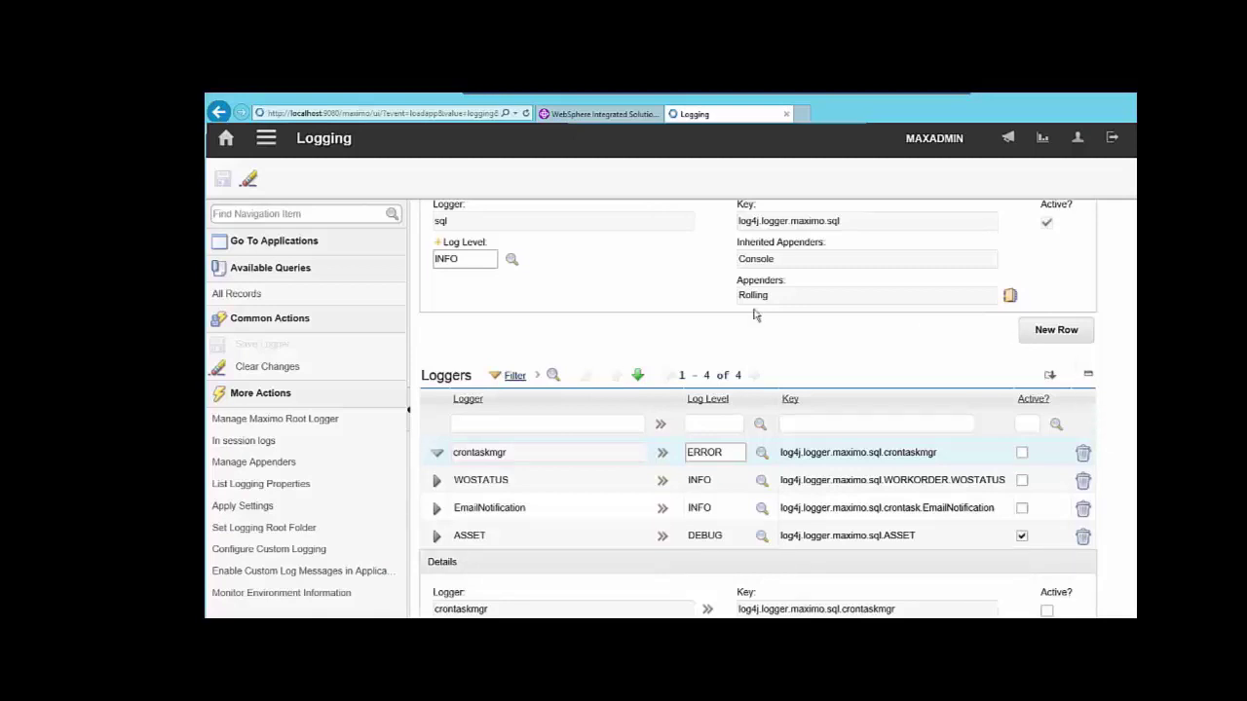
# Step: Show the crontask root logger and deactivate its REPORTSCHEDULE and KPICronTask child loggers
pyautogui.doubleClick(464, 257)
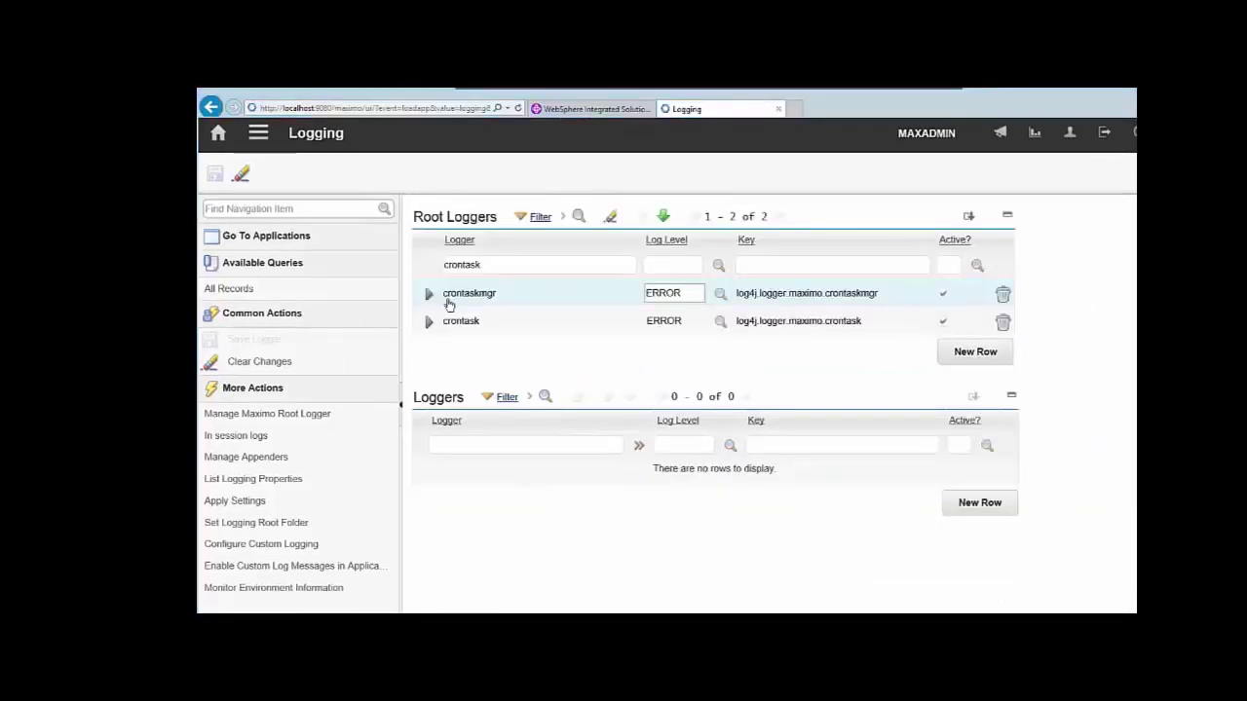
pyautogui.click(508, 268)
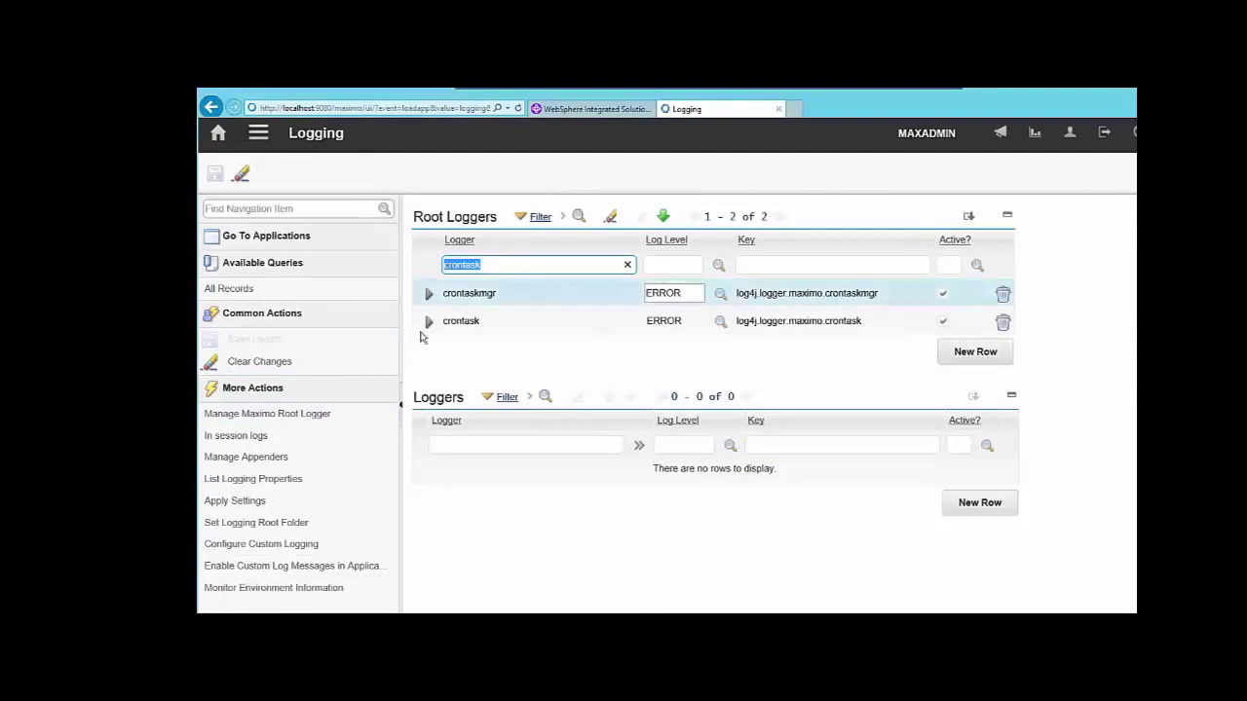
pyautogui.click(428, 321)
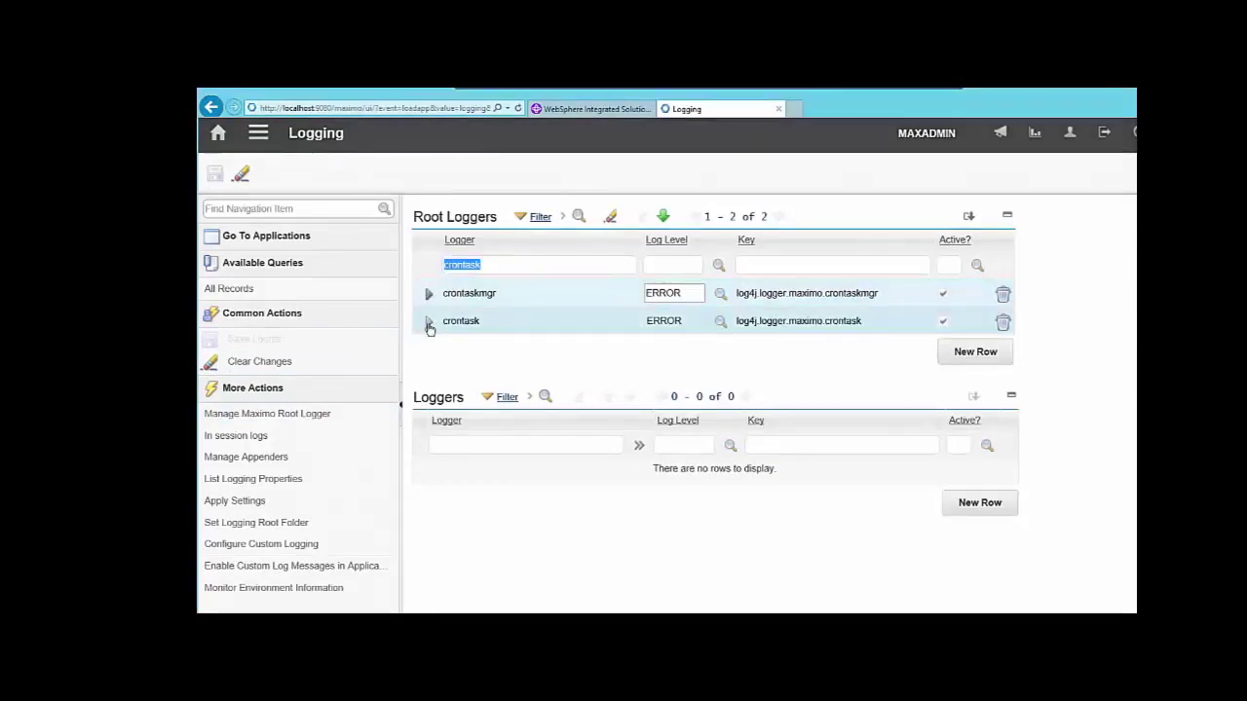
pyautogui.scroll(-3, 1108, 493)
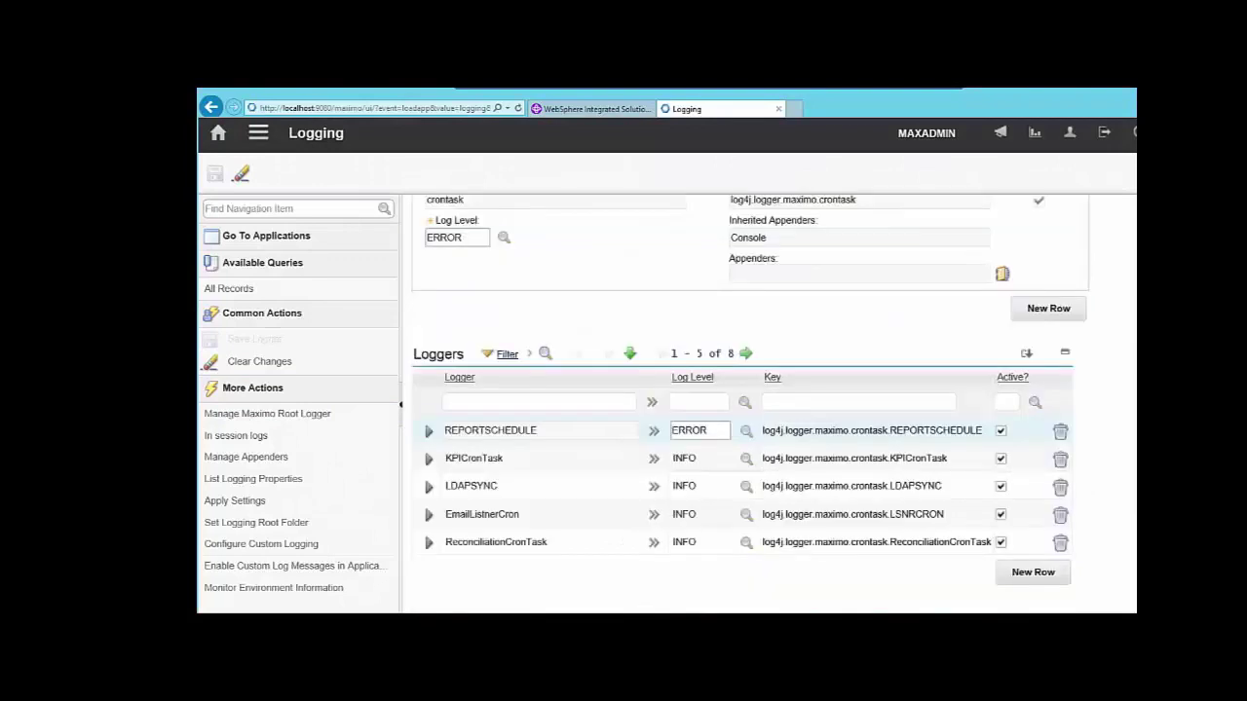
pyautogui.click(1001, 431)
pyautogui.click(1000, 458)
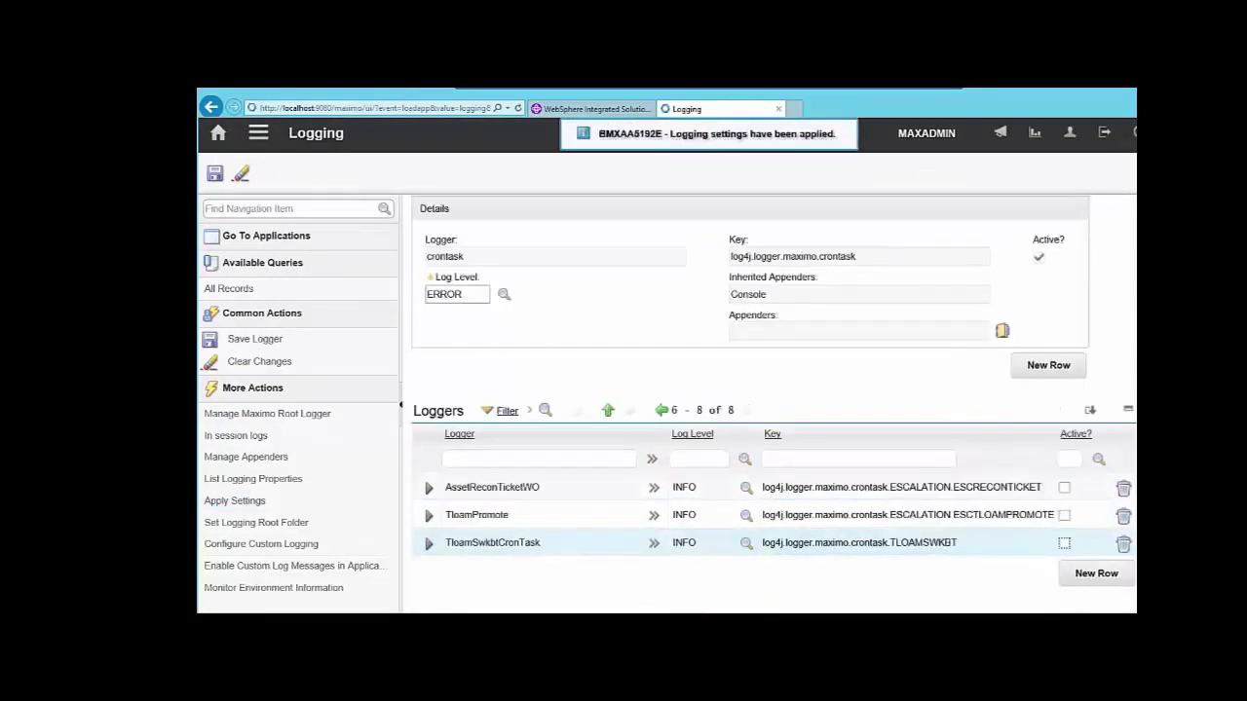
pyautogui.scroll(2, 770, 404)
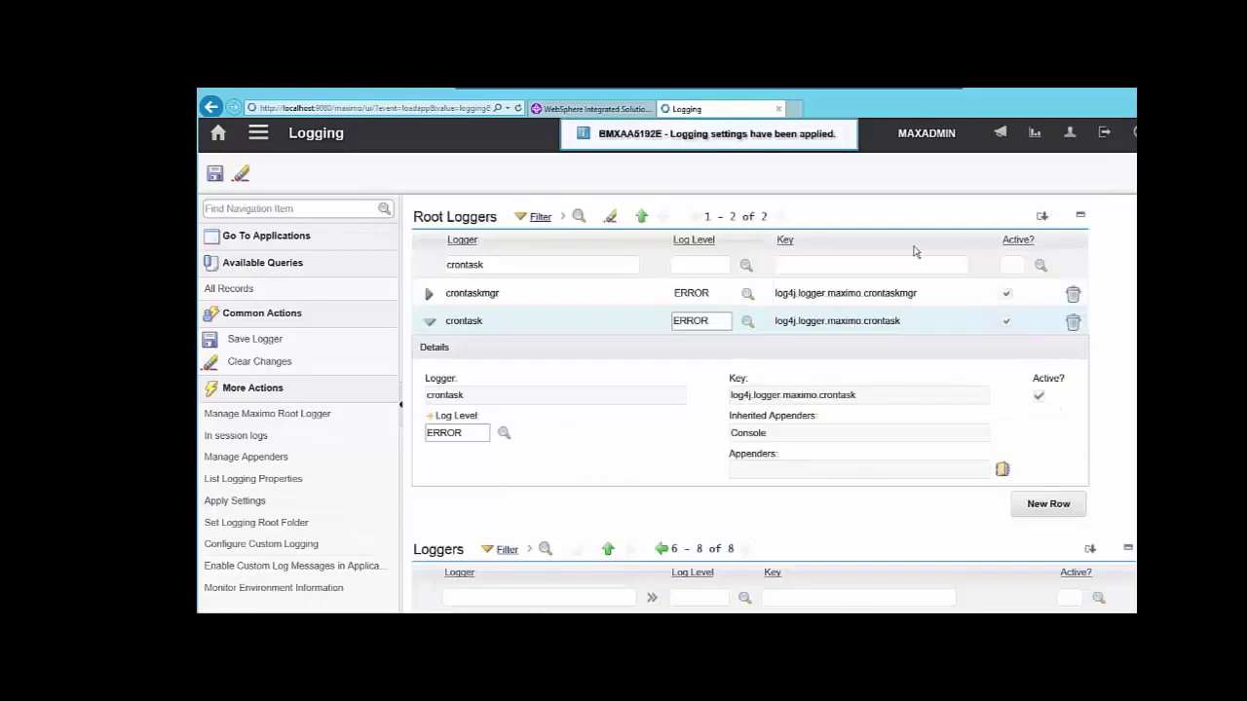
# Step: In System Properties, change mxe.mbocount's global value to 0 and save it
pyautogui.click(259, 136)
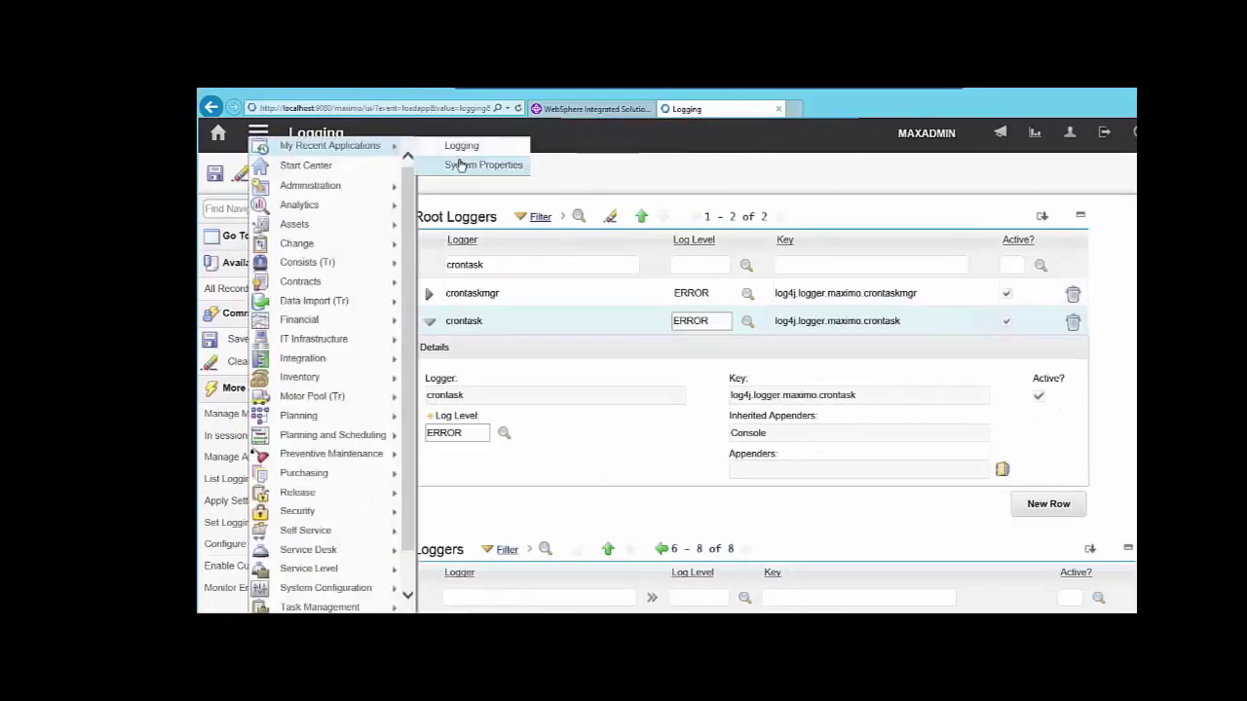
pyautogui.click(460, 166)
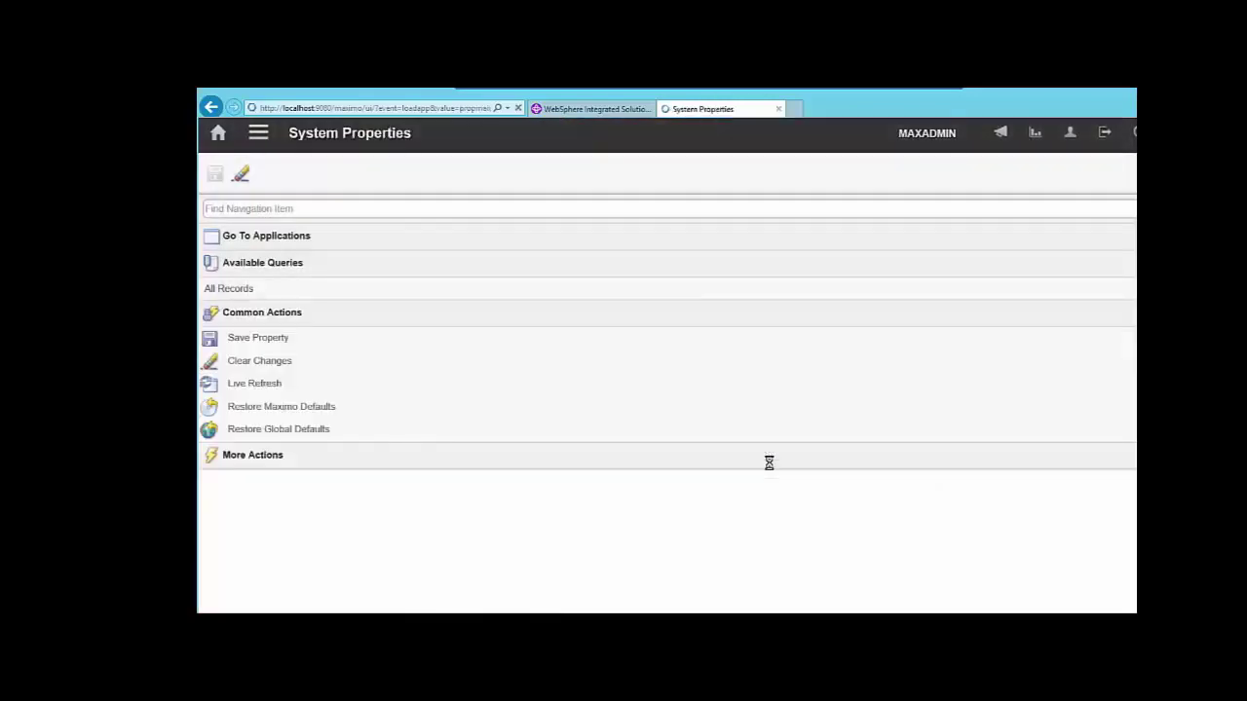
pyautogui.click(551, 264)
pyautogui.write('mbocount')
pyautogui.press('Return')
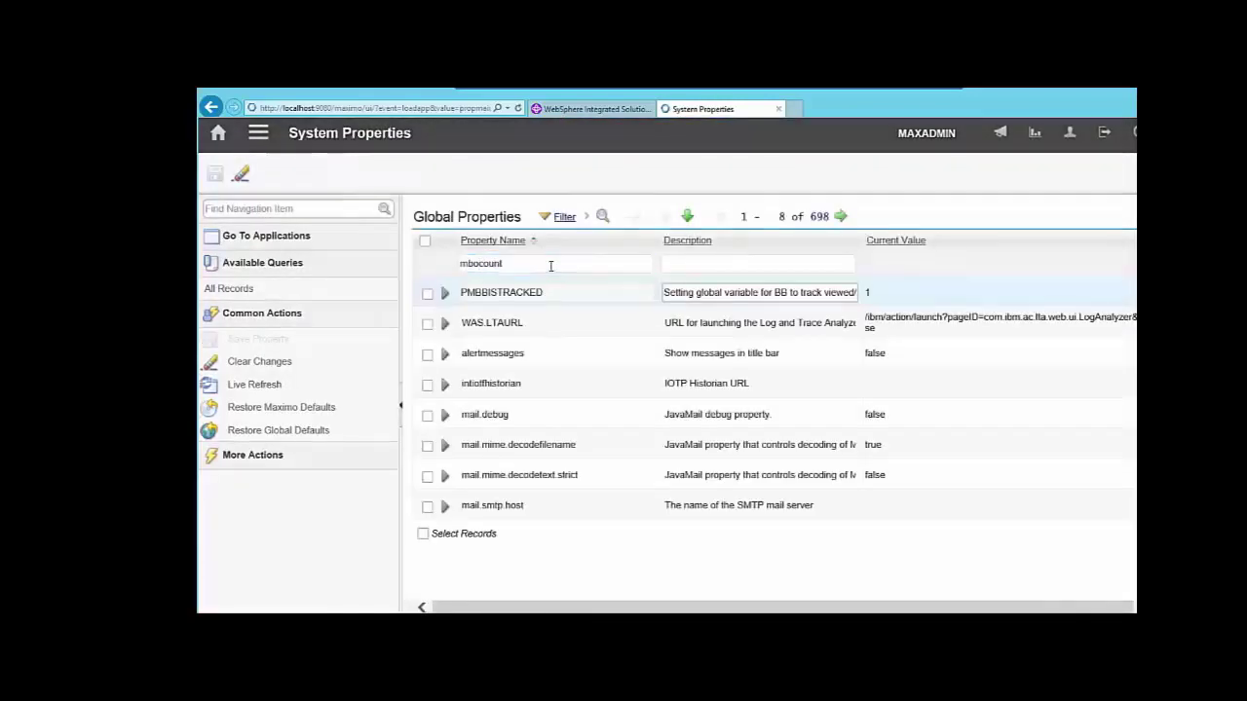
pyautogui.doubleClick(449, 470)
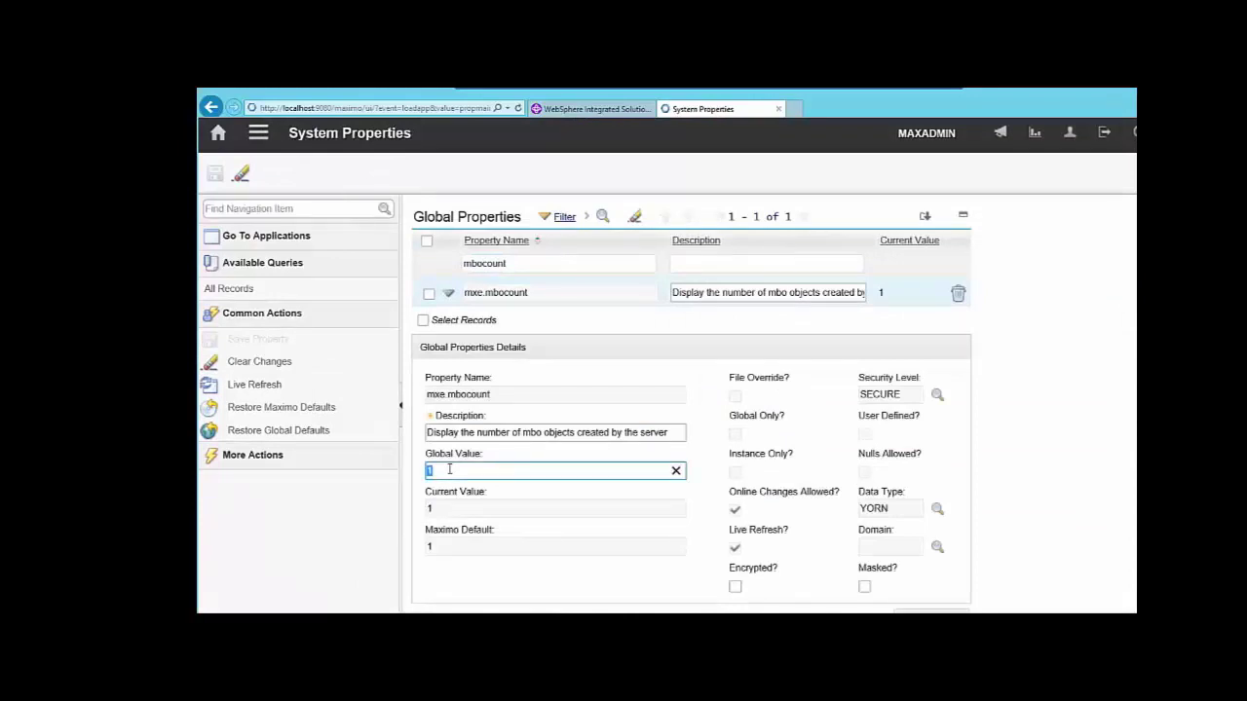
pyautogui.write('0')
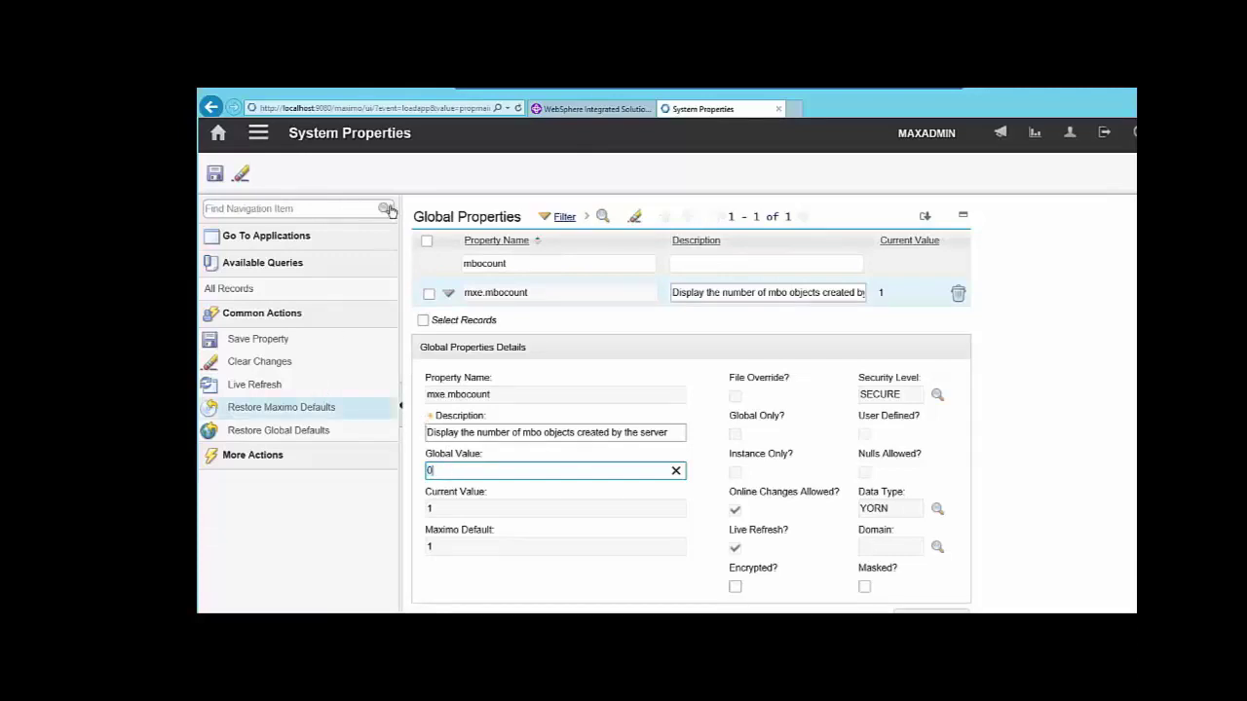
pyautogui.click(214, 173)
# Step: Live-refresh mxe.mbocount to push the new value to running servers
pyautogui.click(429, 293)
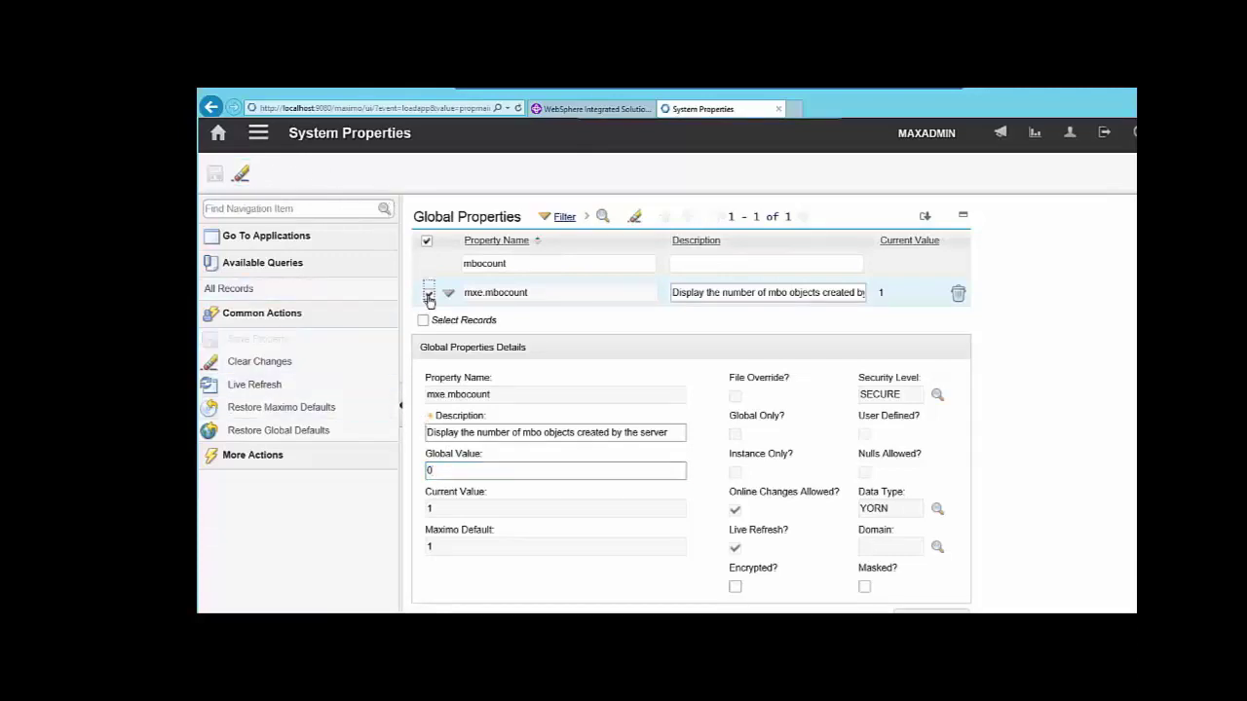
pyautogui.click(239, 386)
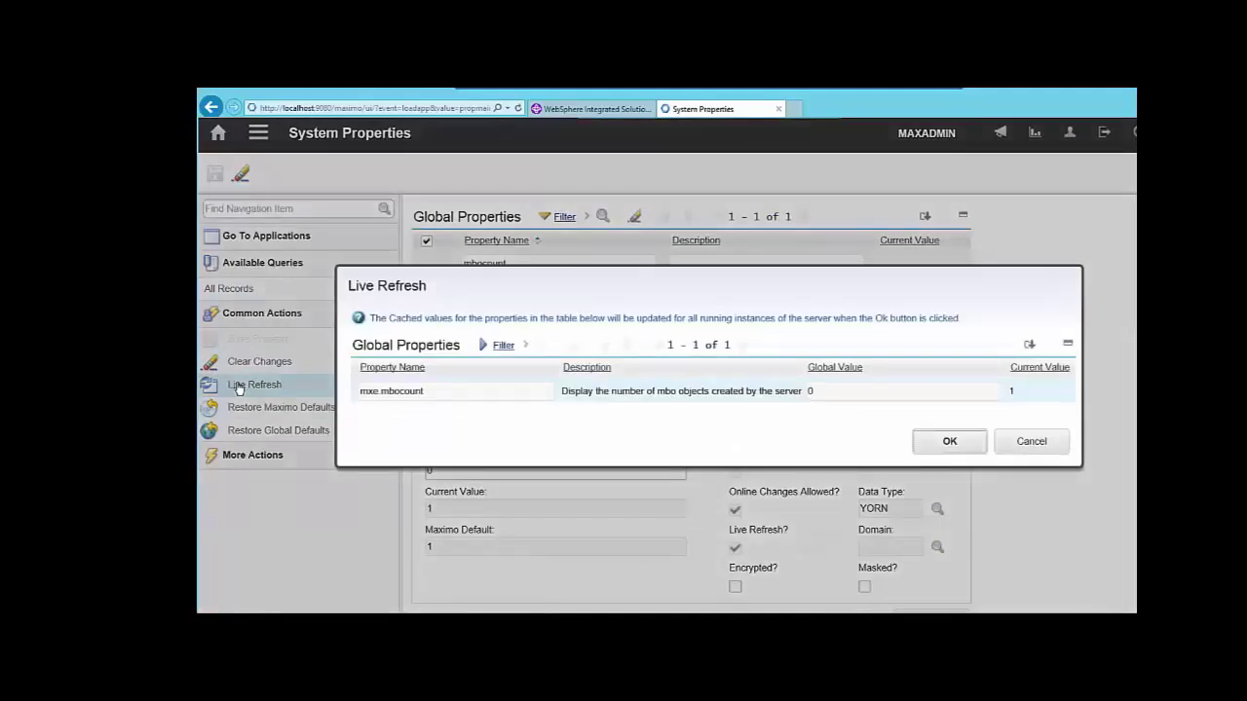
pyautogui.click(926, 443)
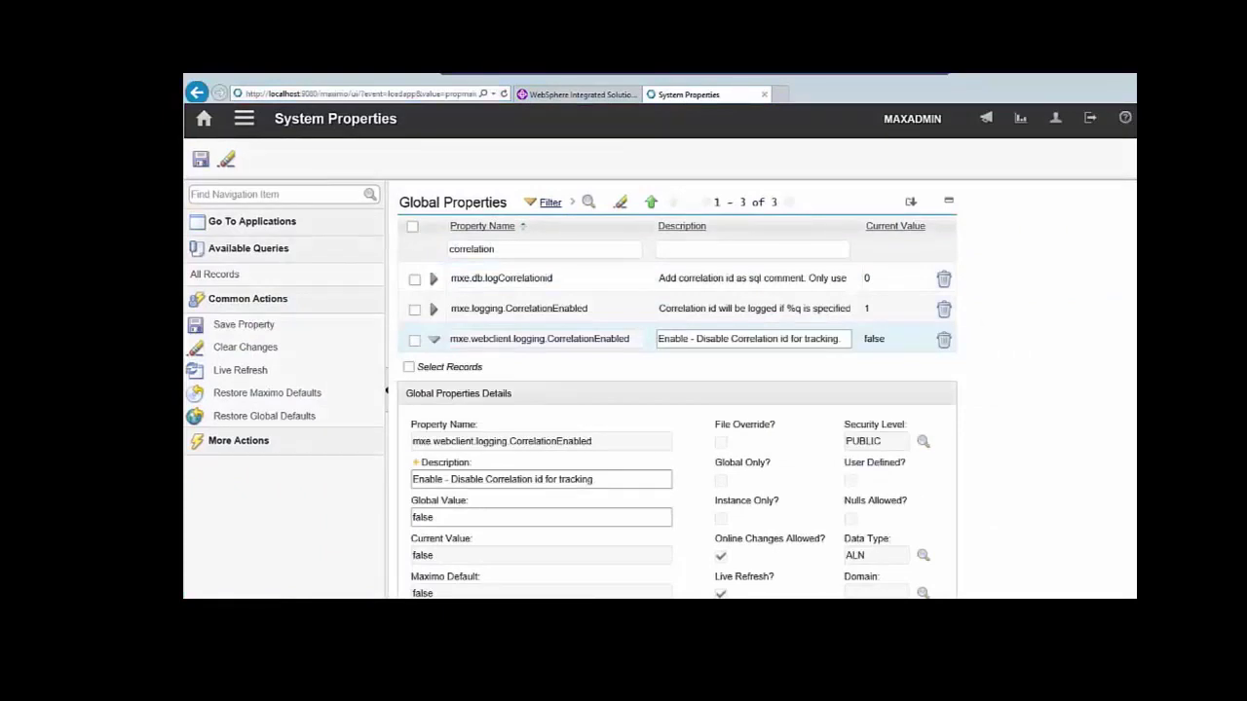
# Step: Save mxe.webclient.logging.CorrelationEnabled as true, then return to the Logging application
pyautogui.click(505, 248)
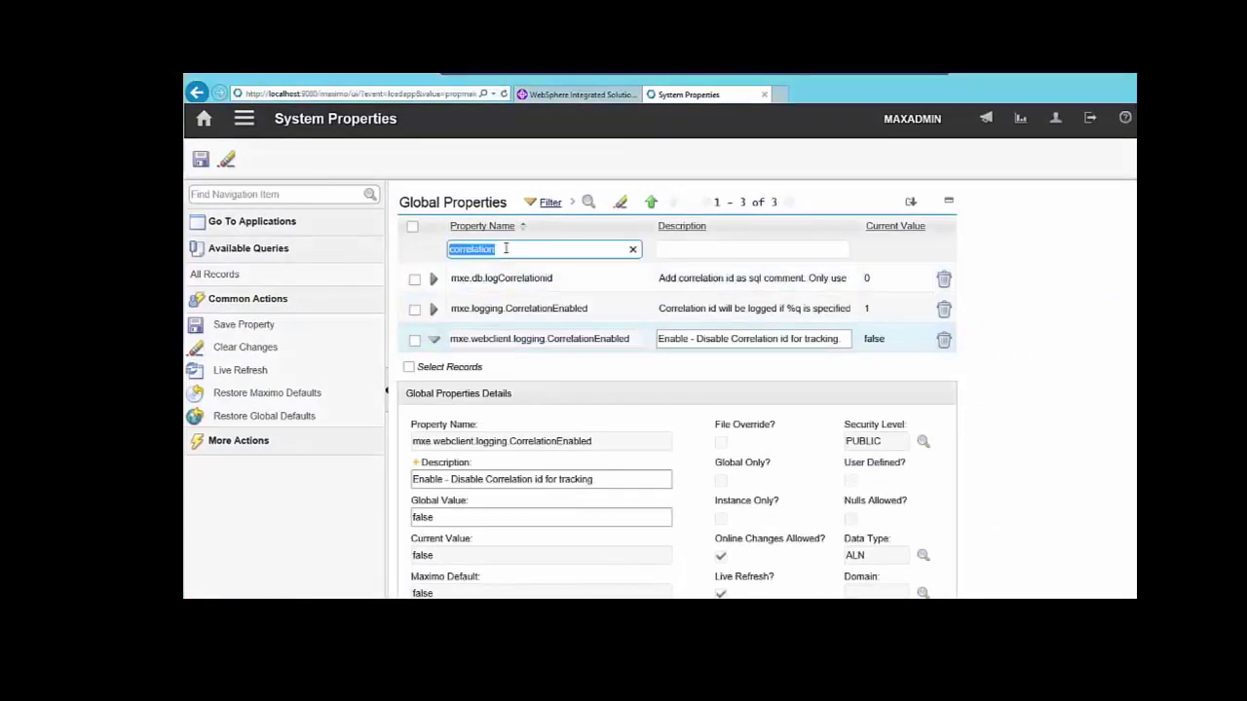
pyautogui.click(448, 518)
pyautogui.write('true')
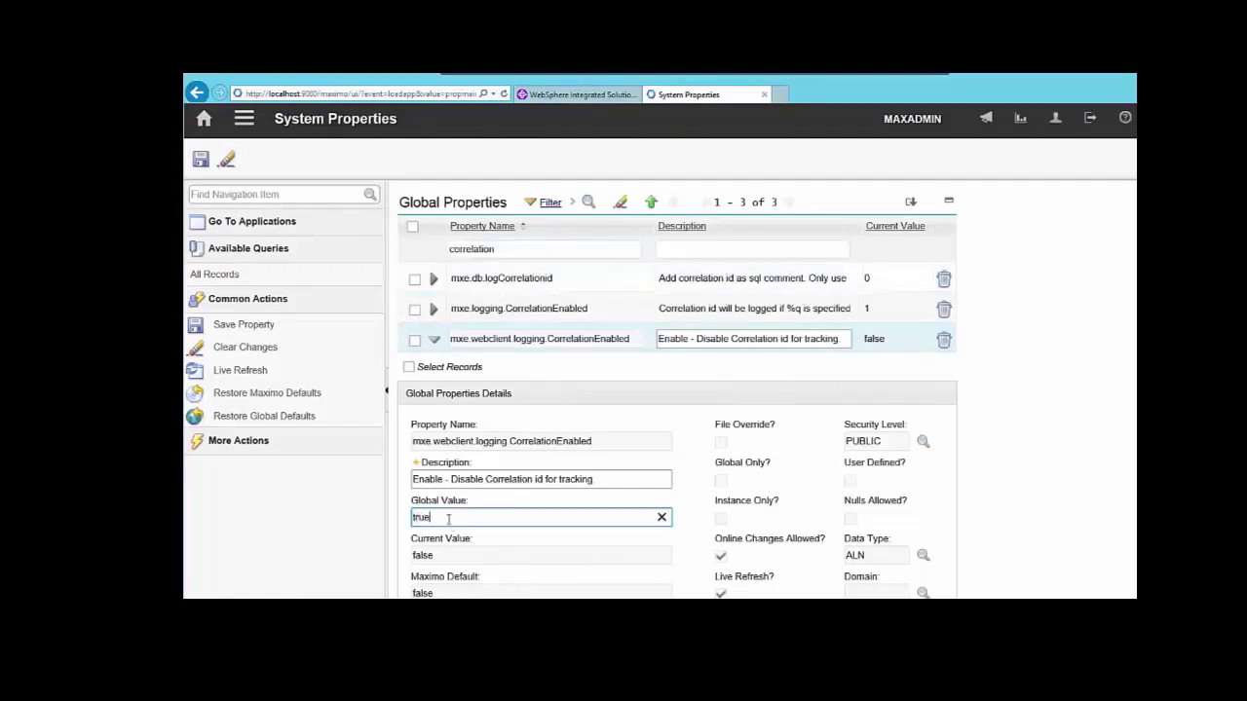
pyautogui.click(201, 158)
pyautogui.click(244, 118)
pyautogui.click(446, 151)
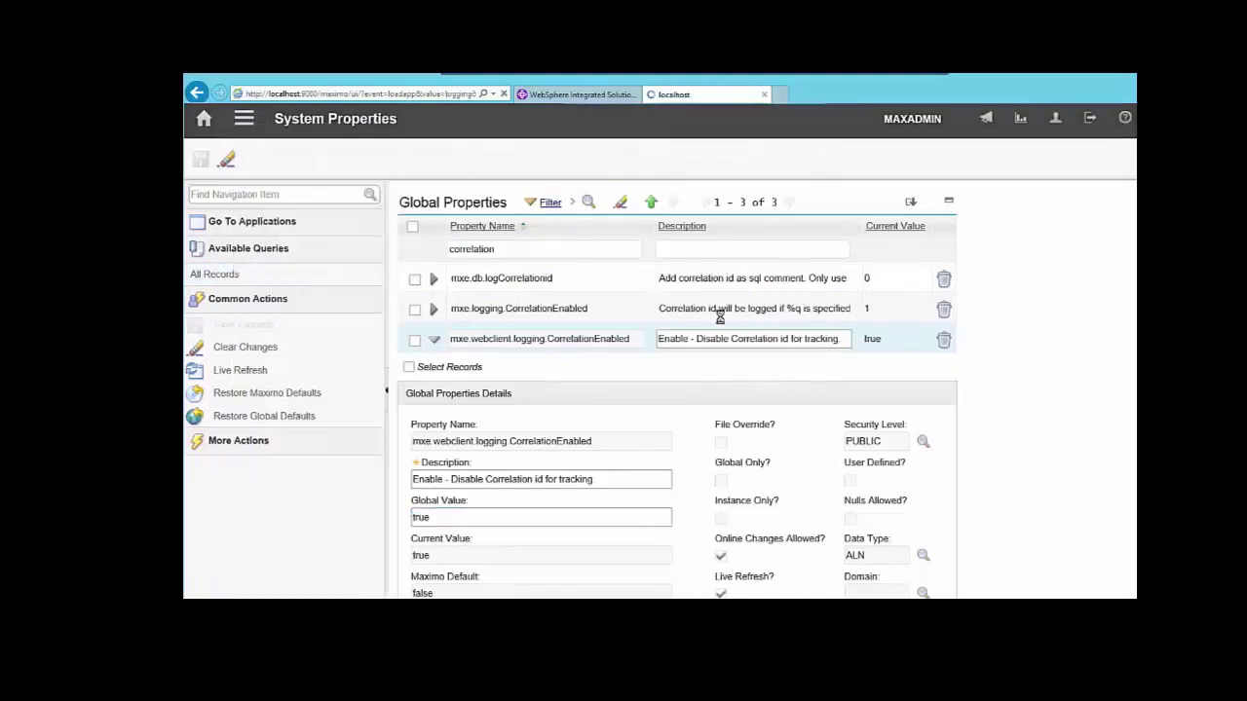
# Step: Tick Assets and Assignment Manager in the Enable Custom Log Messages applications list
pyautogui.click(279, 551)
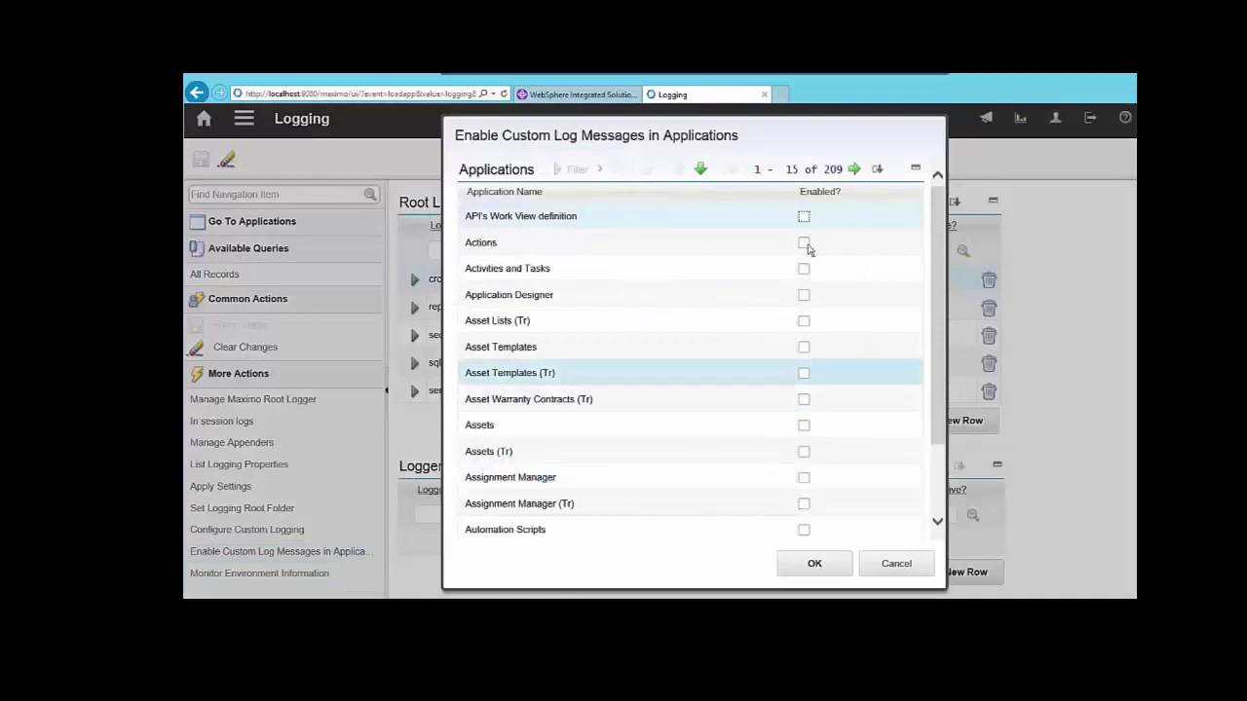
pyautogui.click(803, 425)
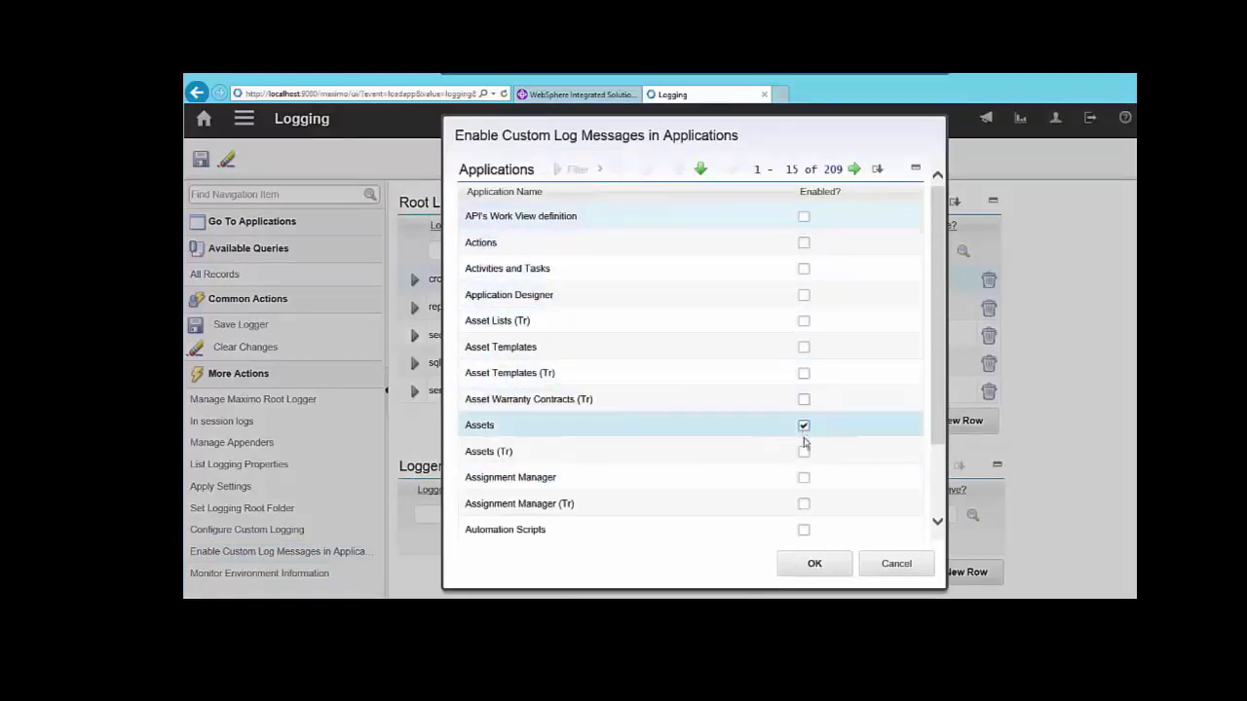
pyautogui.click(804, 479)
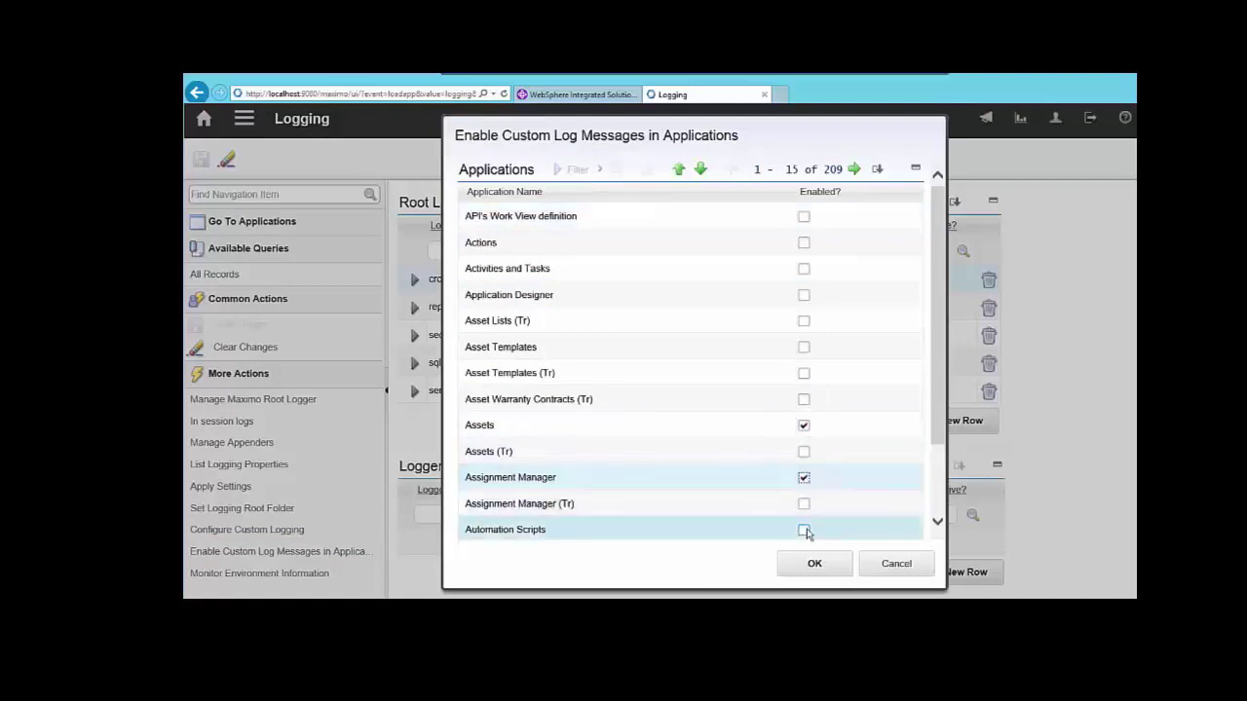
# Step: Write the custom start message with the pasted Assets-problem remark to the log file
pyautogui.click(814, 563)
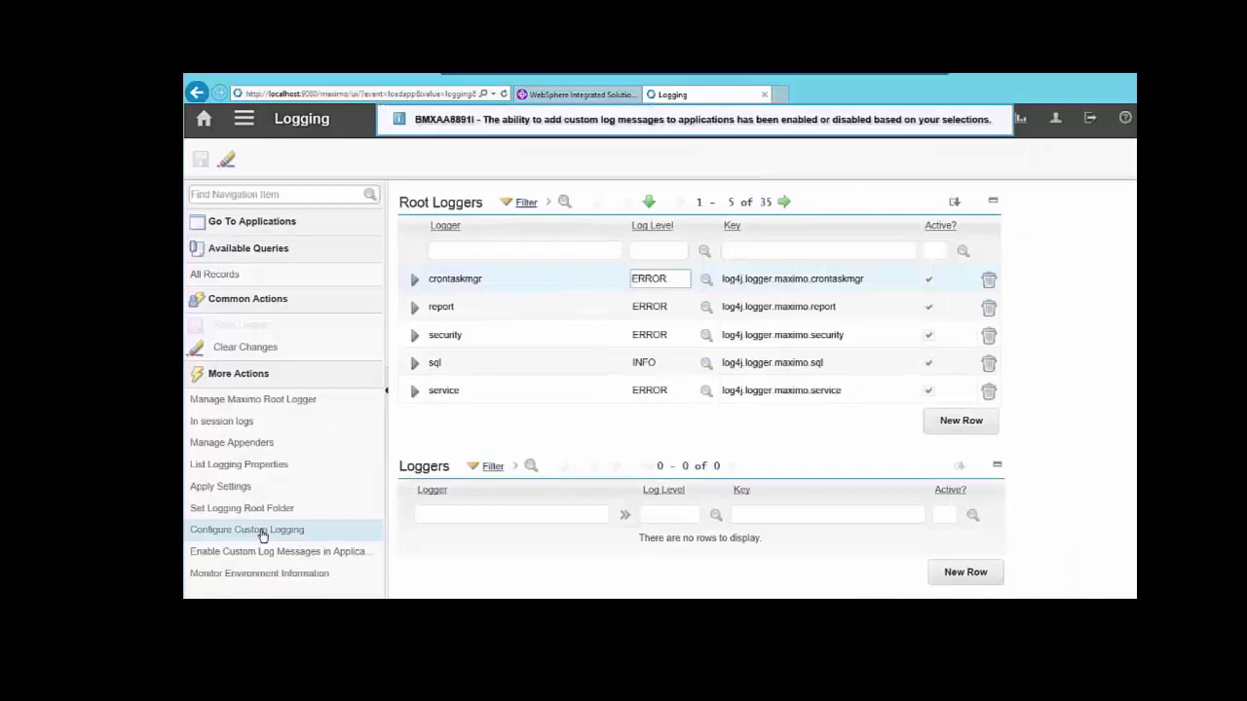
pyautogui.click(246, 529)
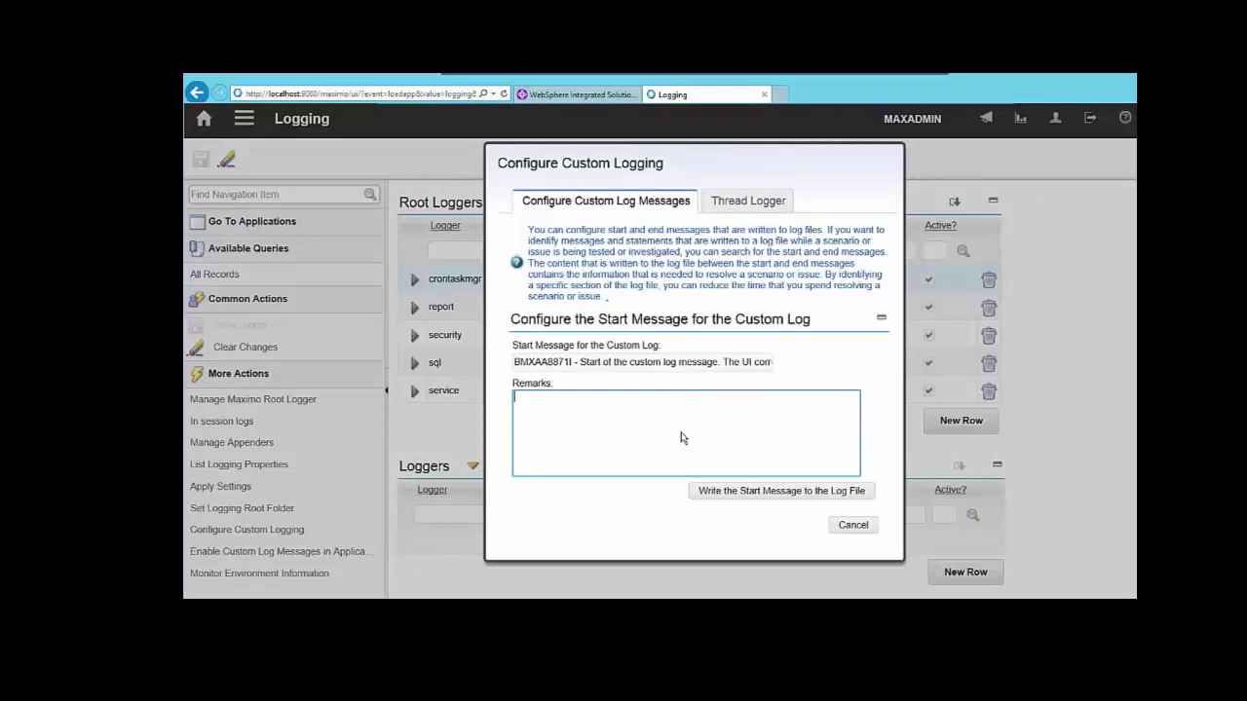
pyautogui.hotkey('ctrl', 'v')
pyautogui.click(726, 361)
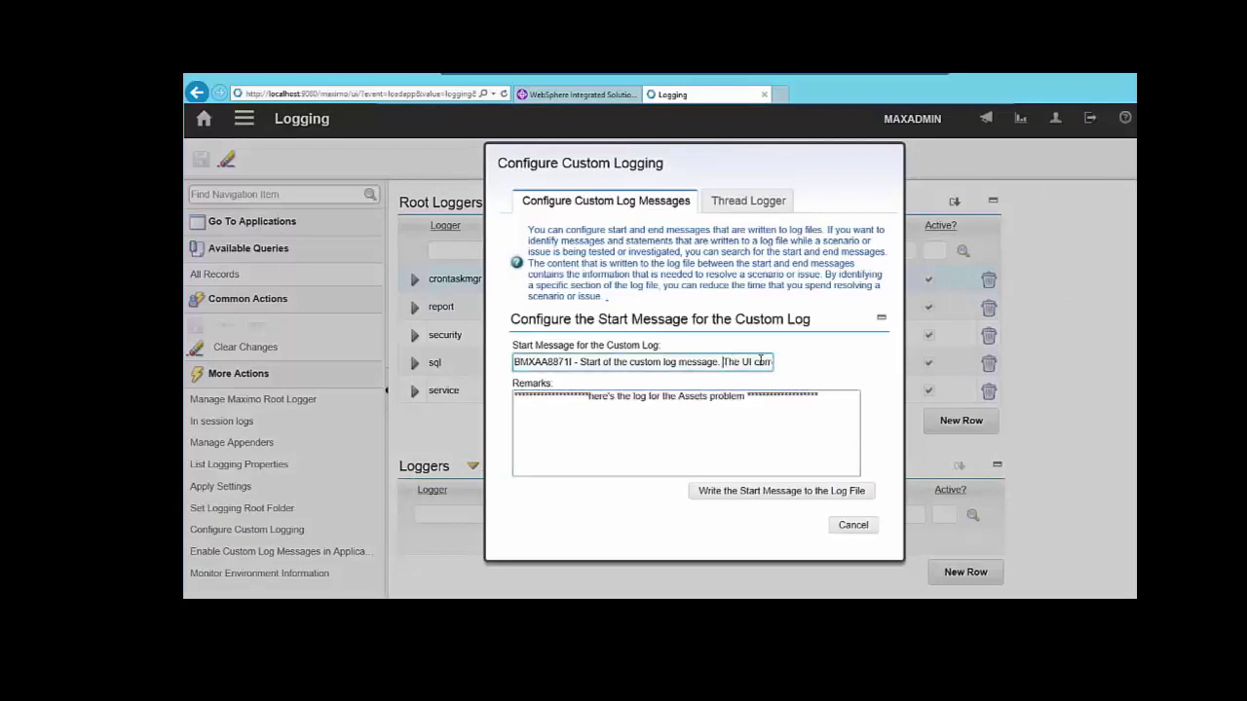
pyautogui.moveTo(759, 360); pyautogui.dragTo(831, 366)
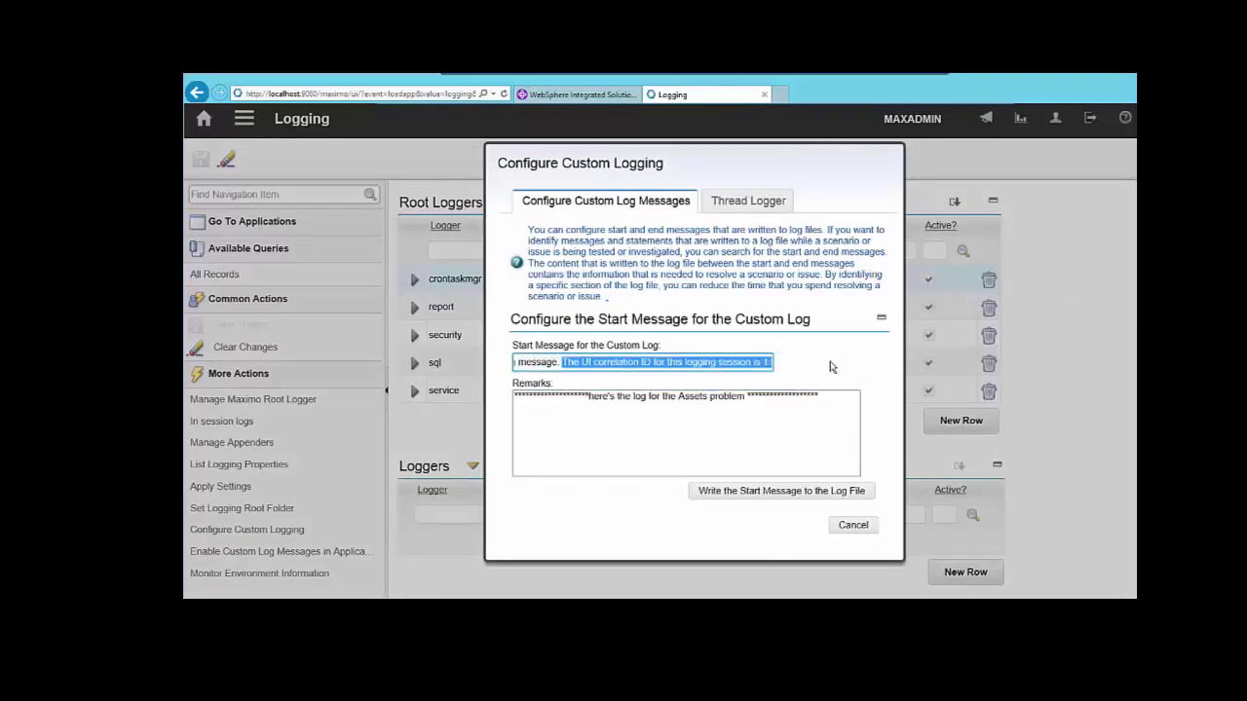
pyautogui.click(785, 497)
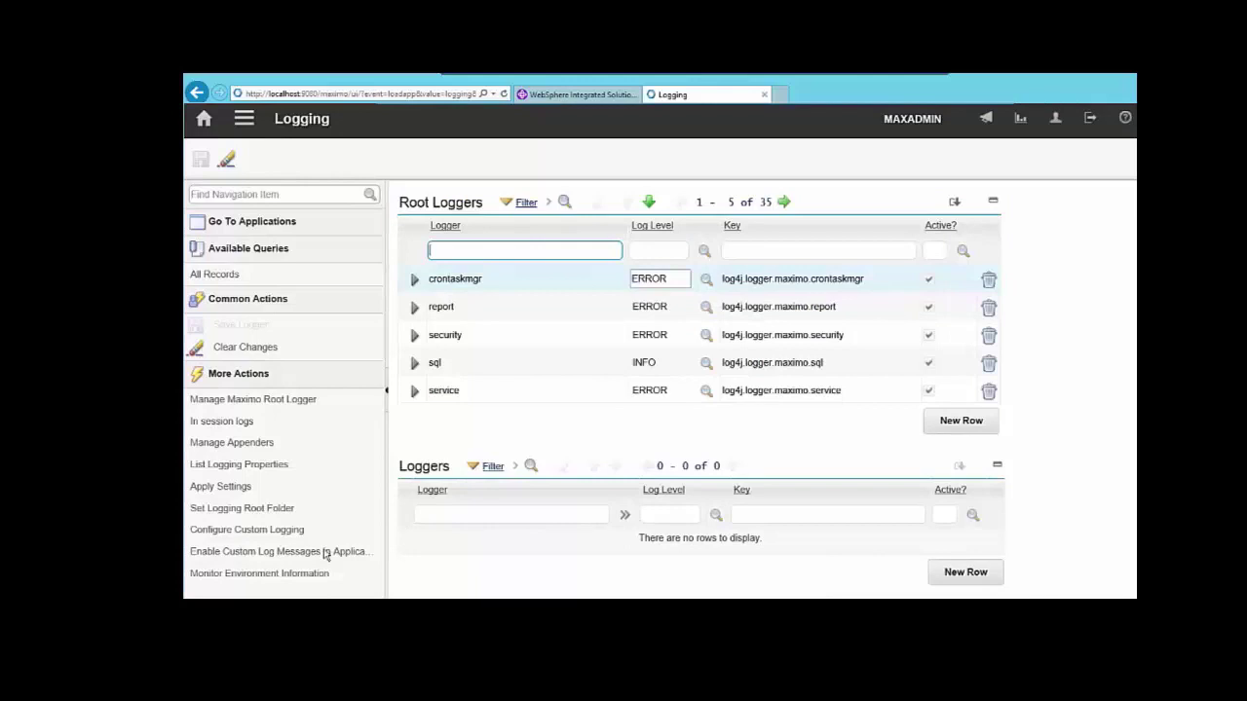
# Step: Write the end message with remark 'here's the log for the Assets problem ... End' to the log
pyautogui.click(231, 531)
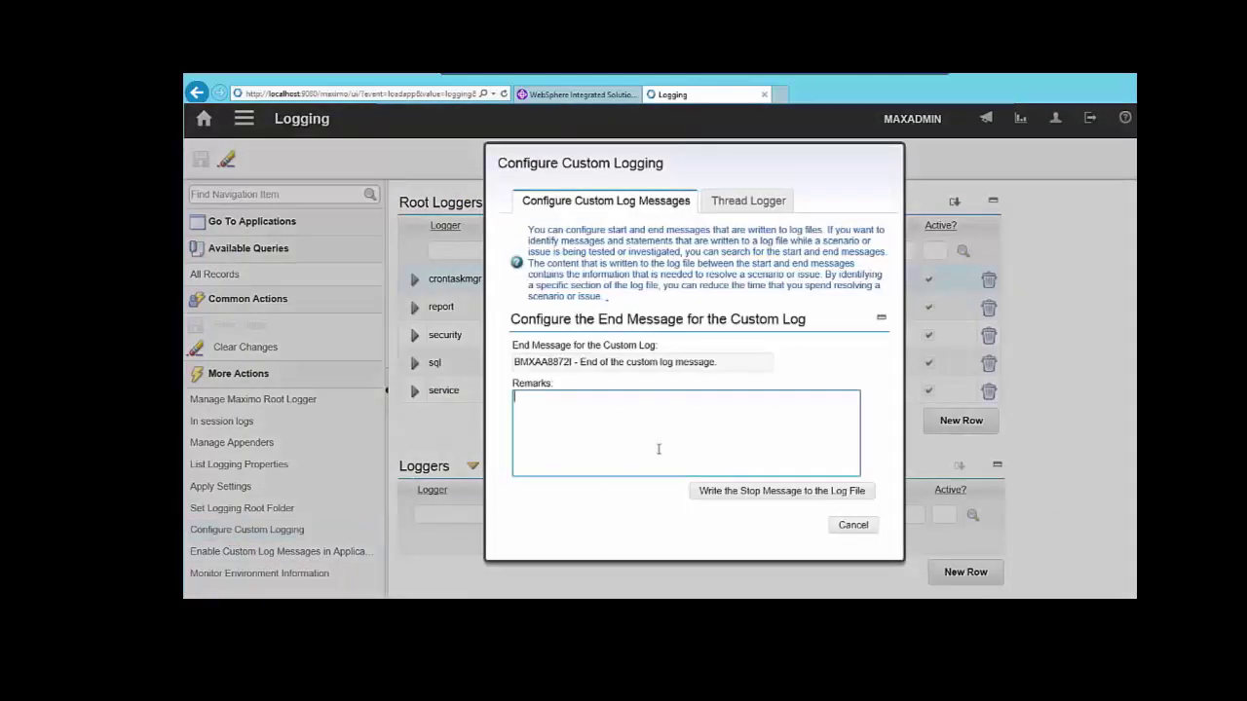
pyautogui.write('******************')
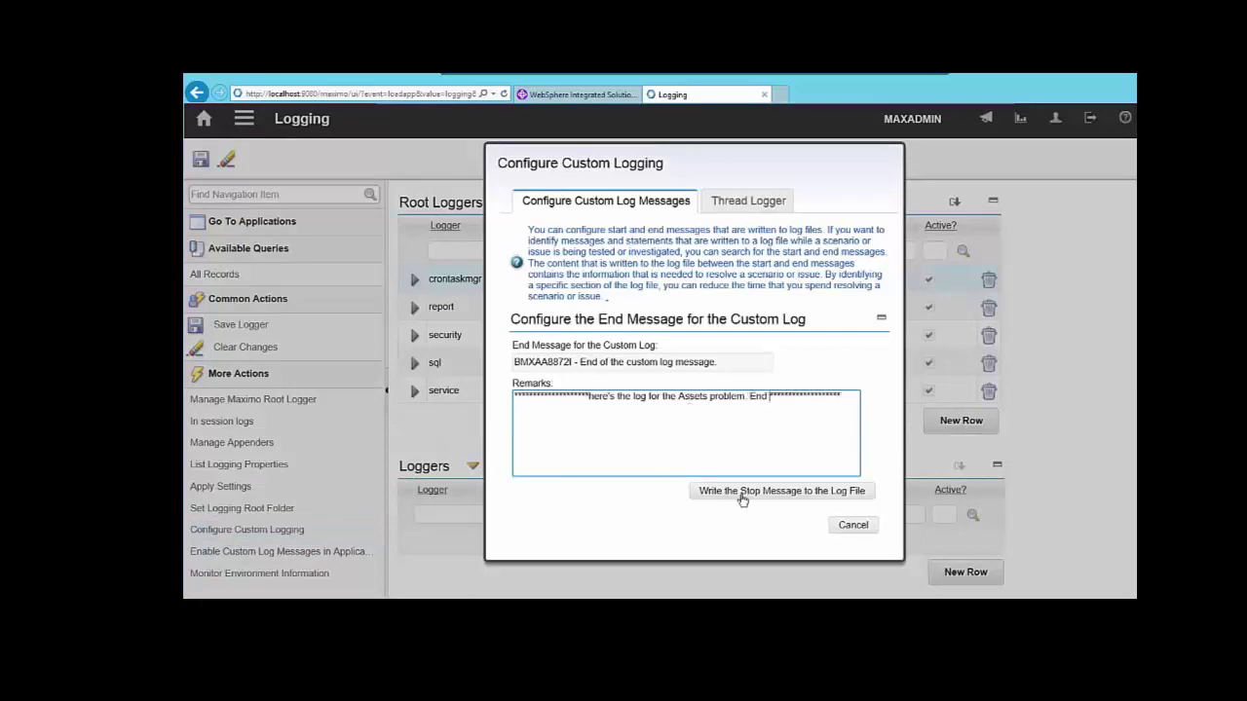
pyautogui.write("*here's the log for the Assets problem. ******************End")
pyautogui.click(742, 492)
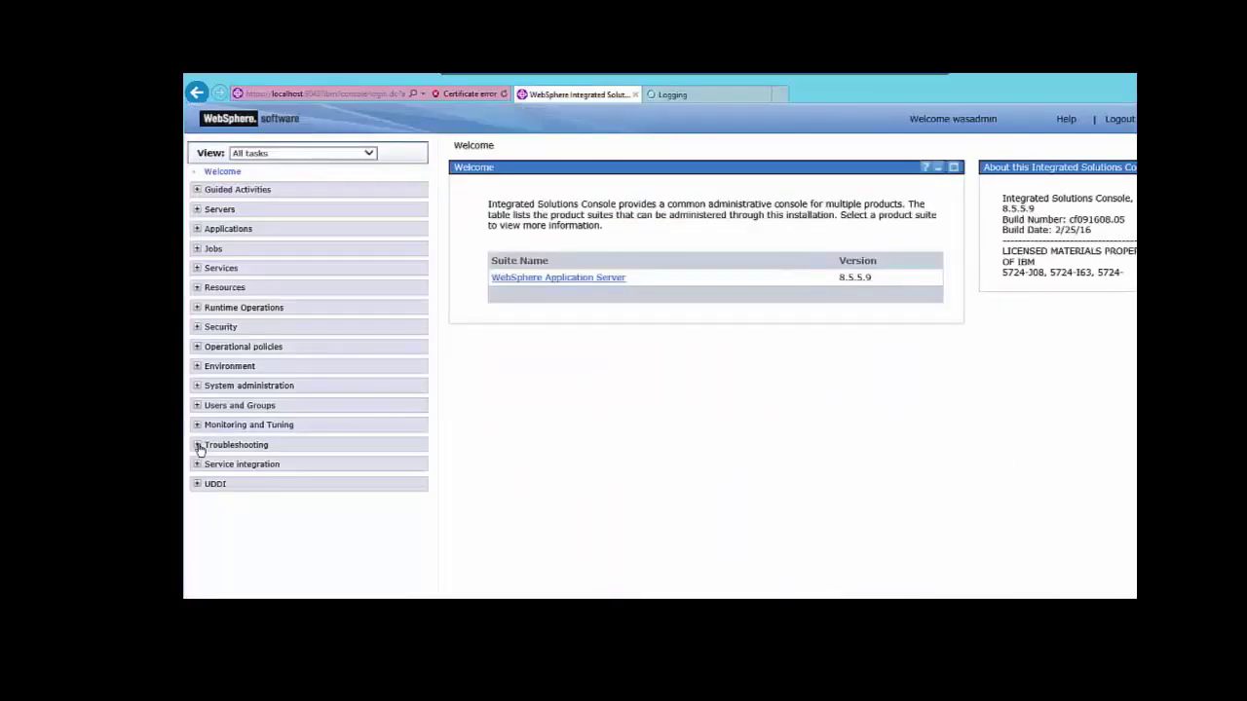
# Step: Open MXServer's JVM Logs runtime view and display the SystemOut.log contents
pyautogui.click(198, 445)
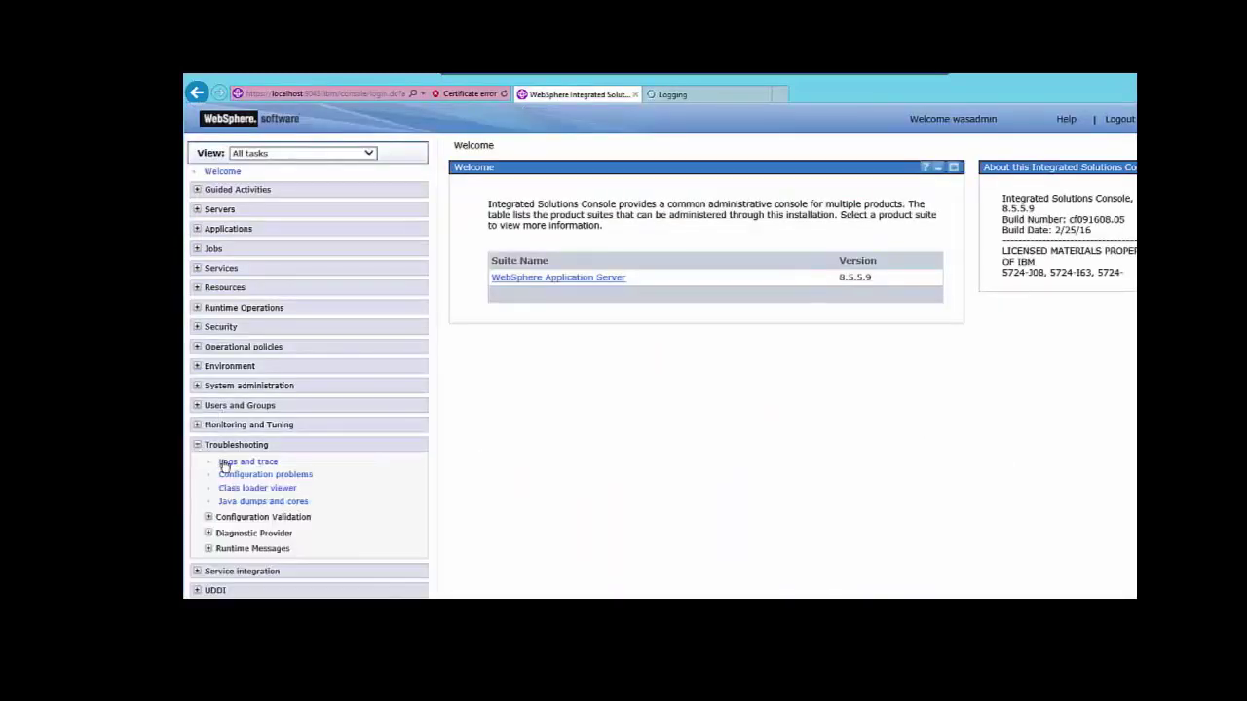
pyautogui.click(229, 463)
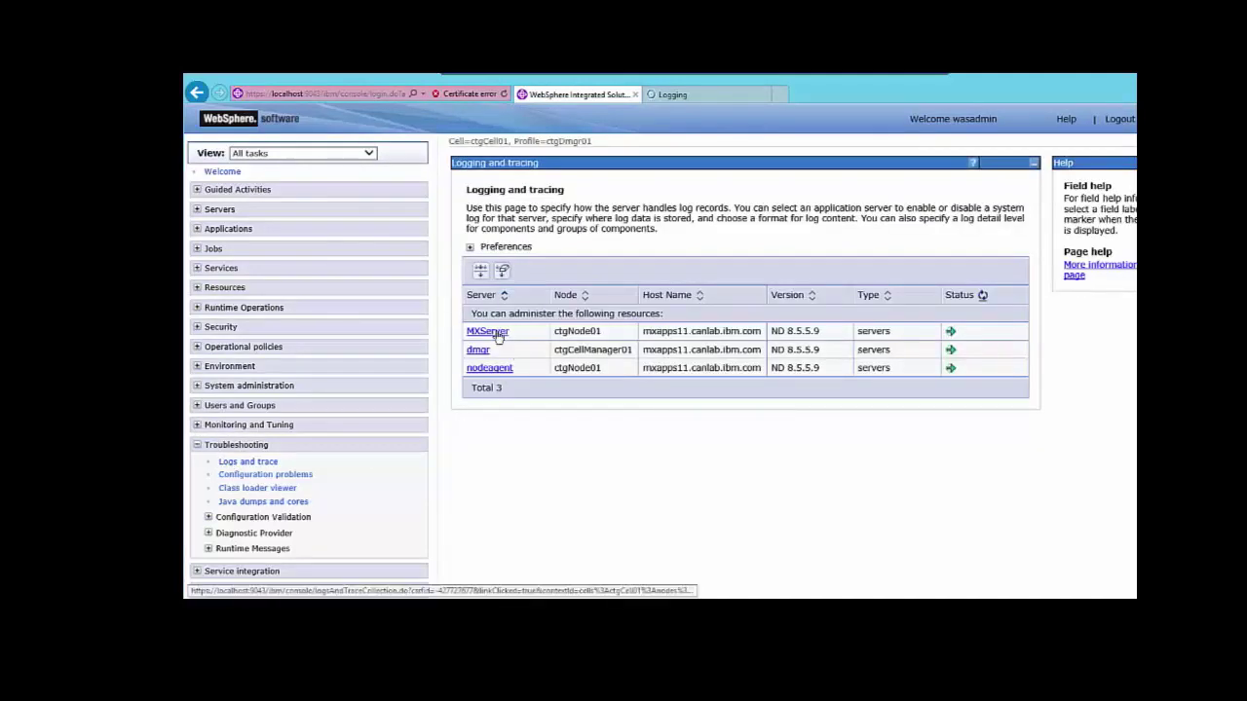
pyautogui.click(495, 333)
pyautogui.click(509, 352)
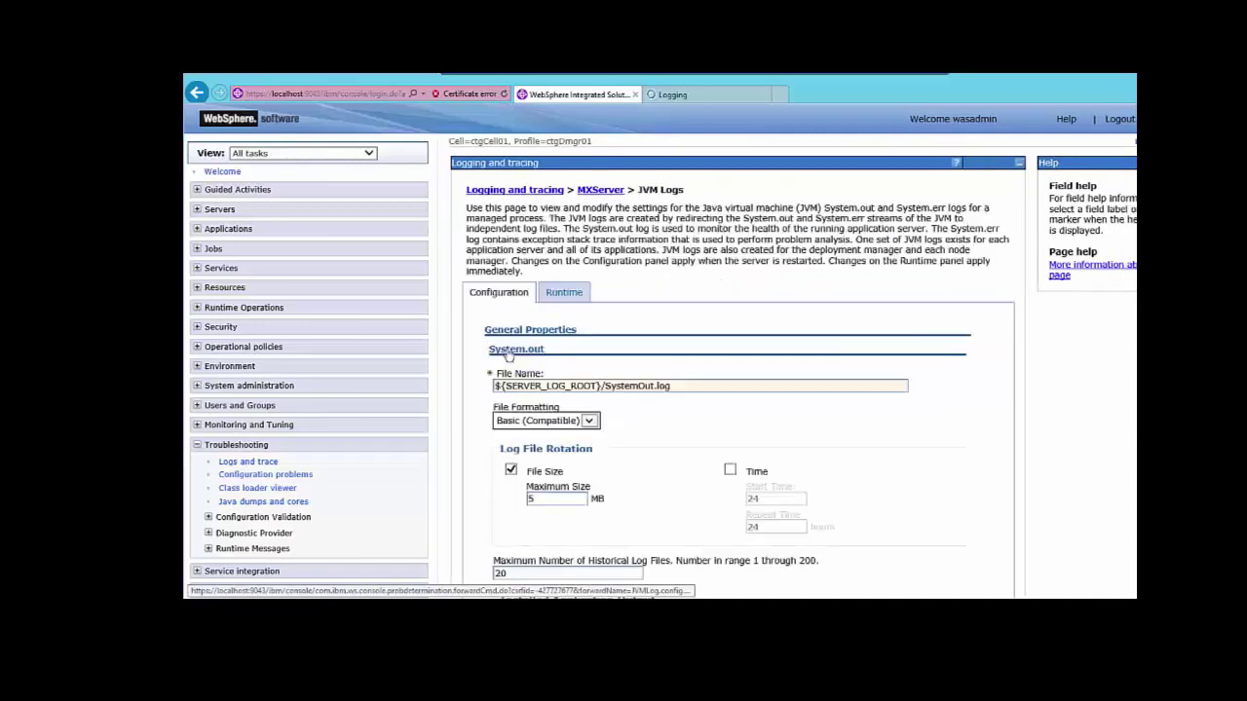
pyautogui.click(564, 294)
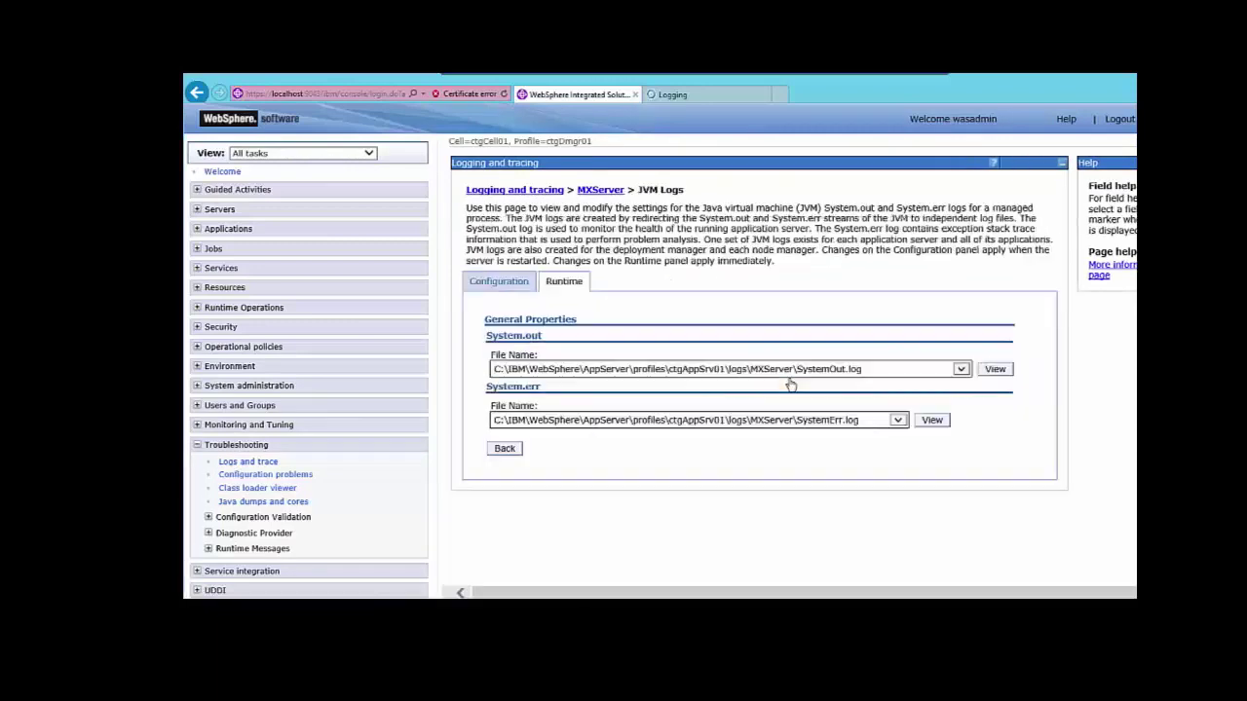
pyautogui.click(992, 371)
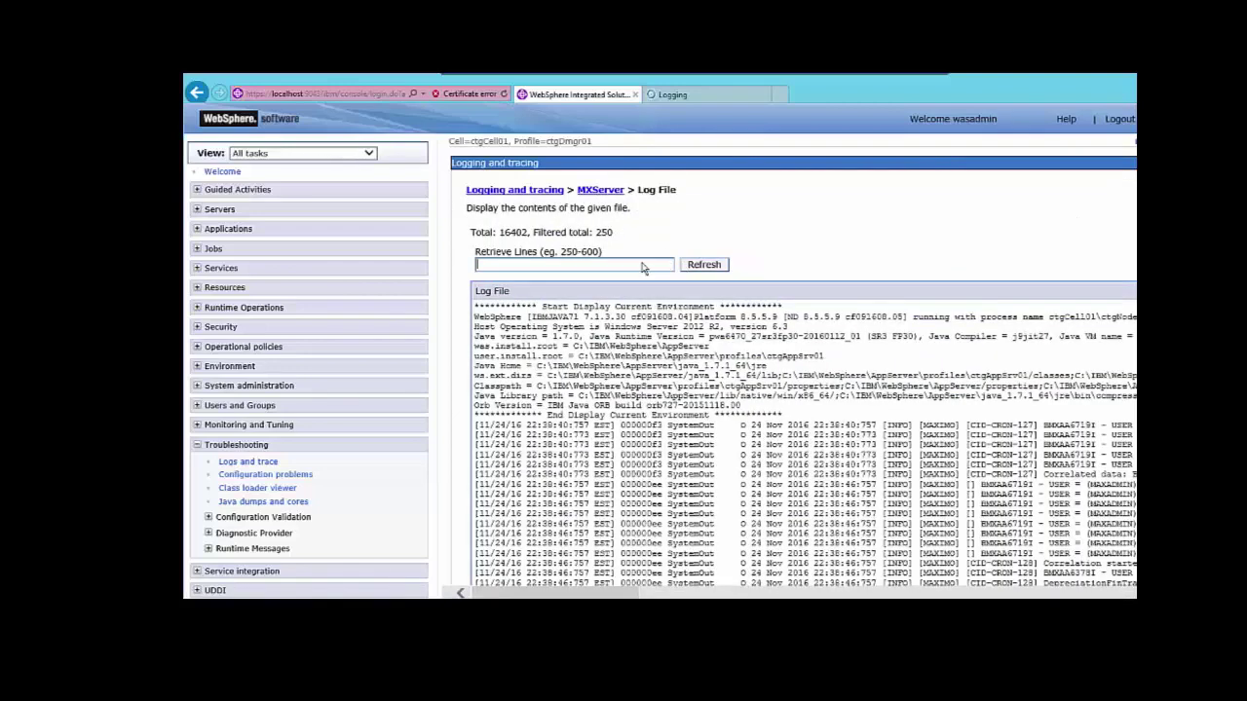
# Step: Reload the SystemOut log with lines 1-99999999 and jump to its end
pyautogui.write('1-9999999')
pyautogui.write('9')
pyautogui.click(694, 271)
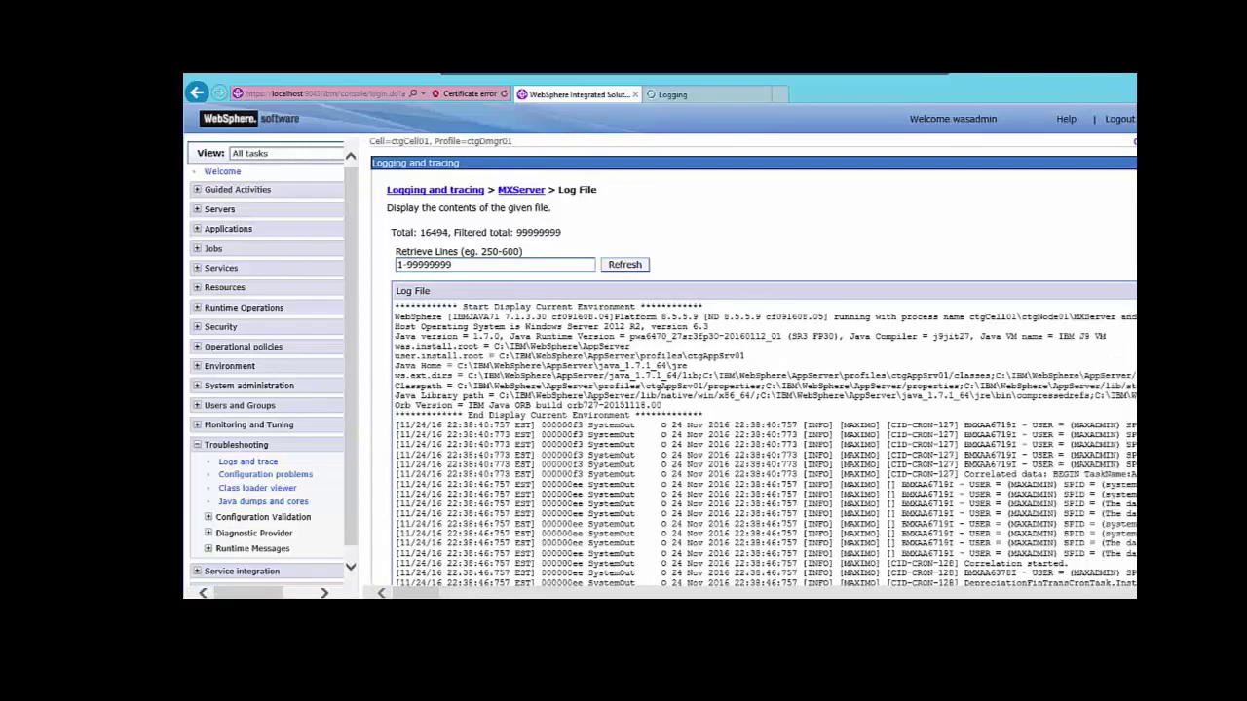
pyautogui.hotkey('ctrl', 'End')
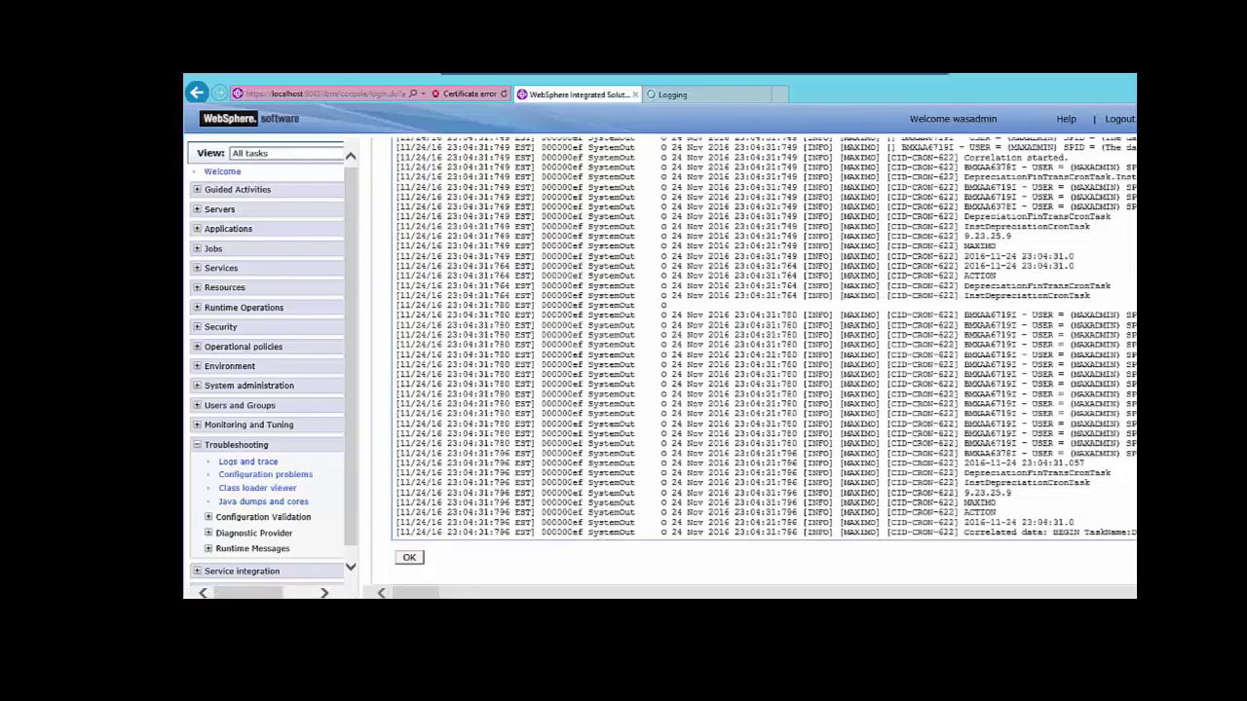
pyautogui.press('End')
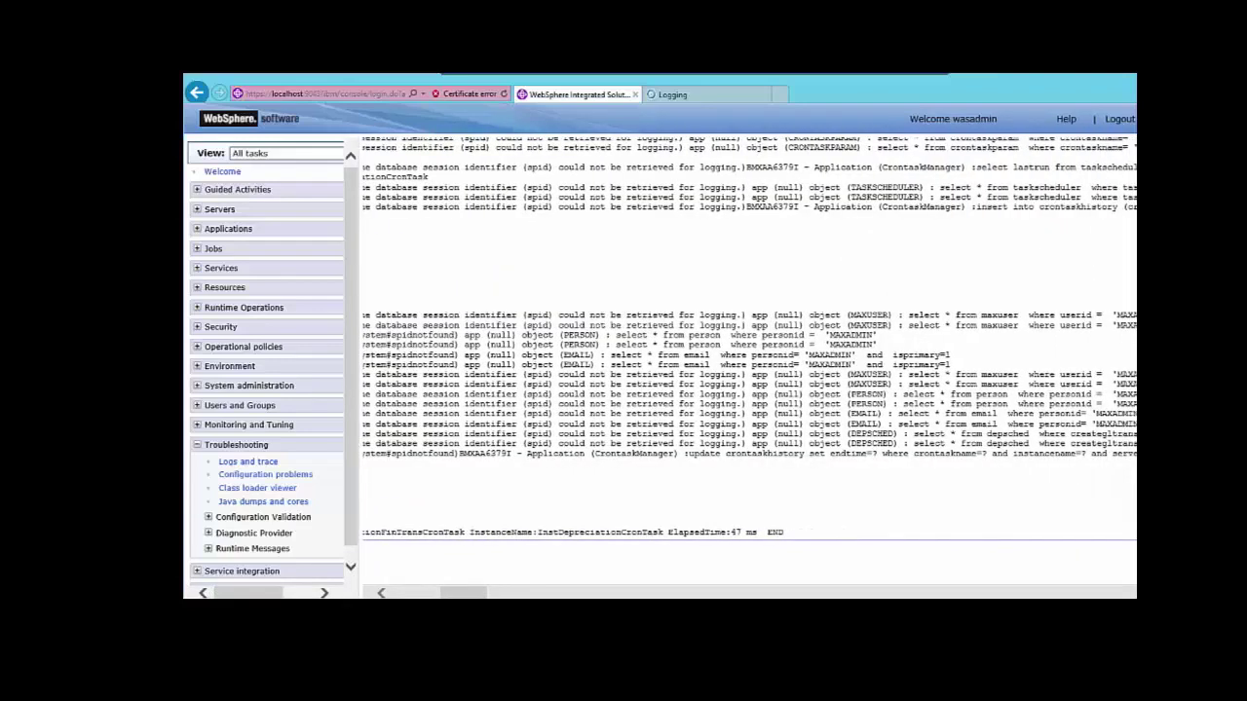
# Step: Search the log for '*****' and select the starred Assets problem line
pyautogui.hotkey('ctrl', 'f')
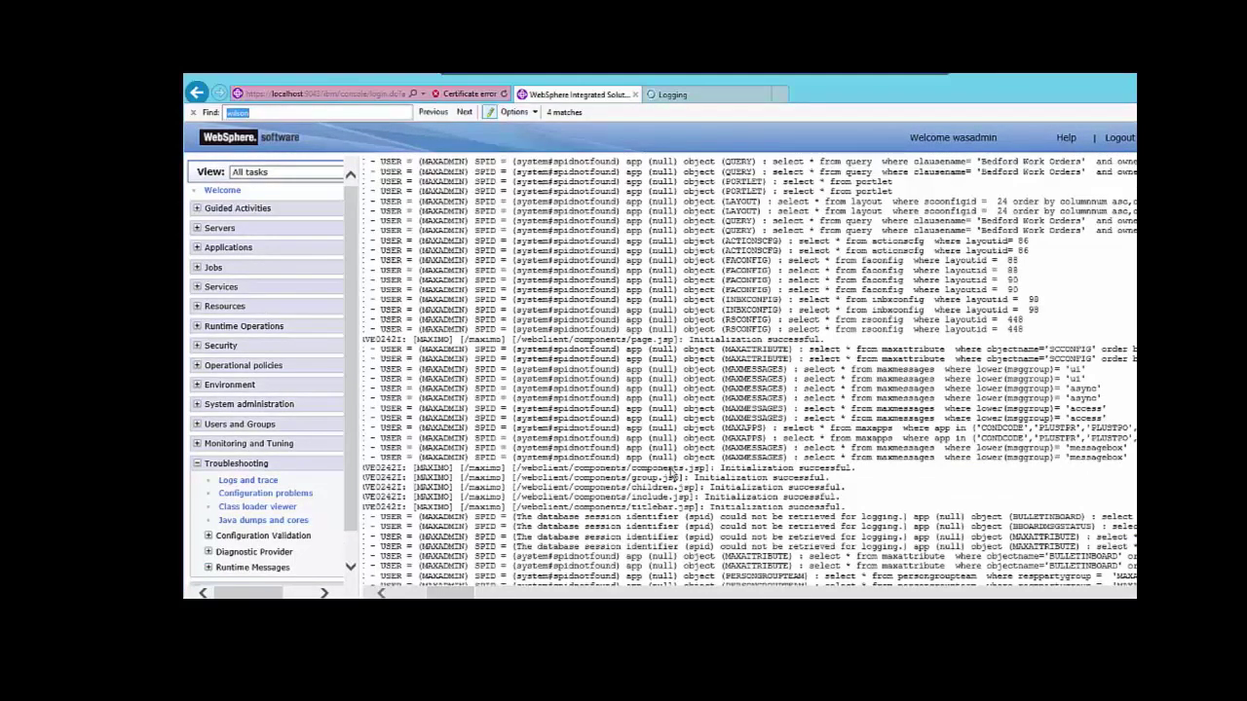
pyautogui.write('*****')
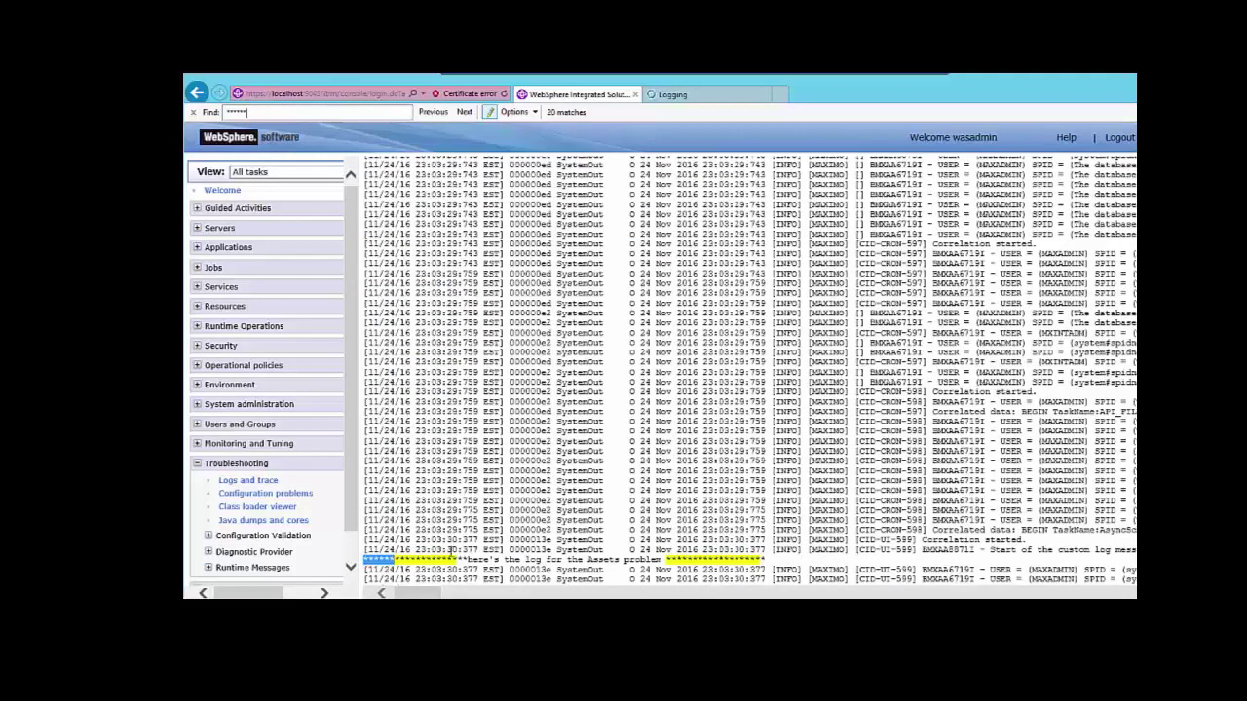
pyautogui.moveTo(364, 558); pyautogui.dragTo(639, 570)
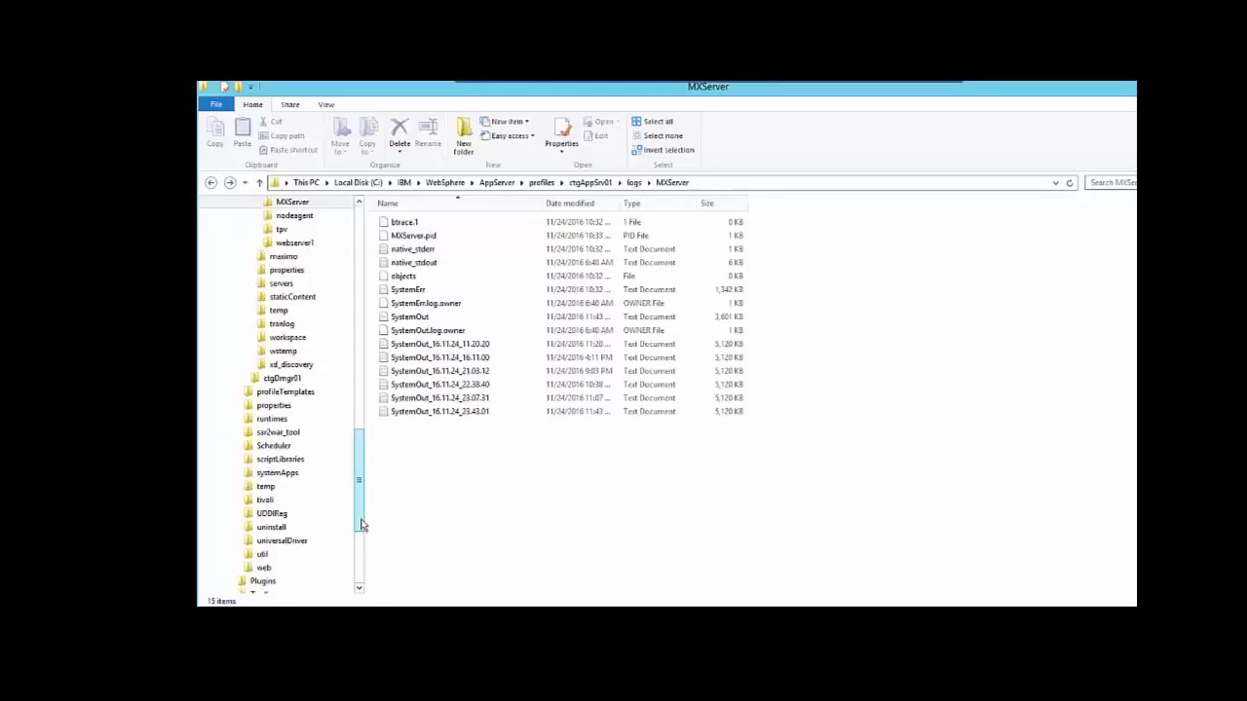
# Step: Browse to C:\temp\maximo\logs and select the mxapps11_MAXIMO_maximo log file
pyautogui.moveTo(361, 525); pyautogui.dragTo(340, 582)
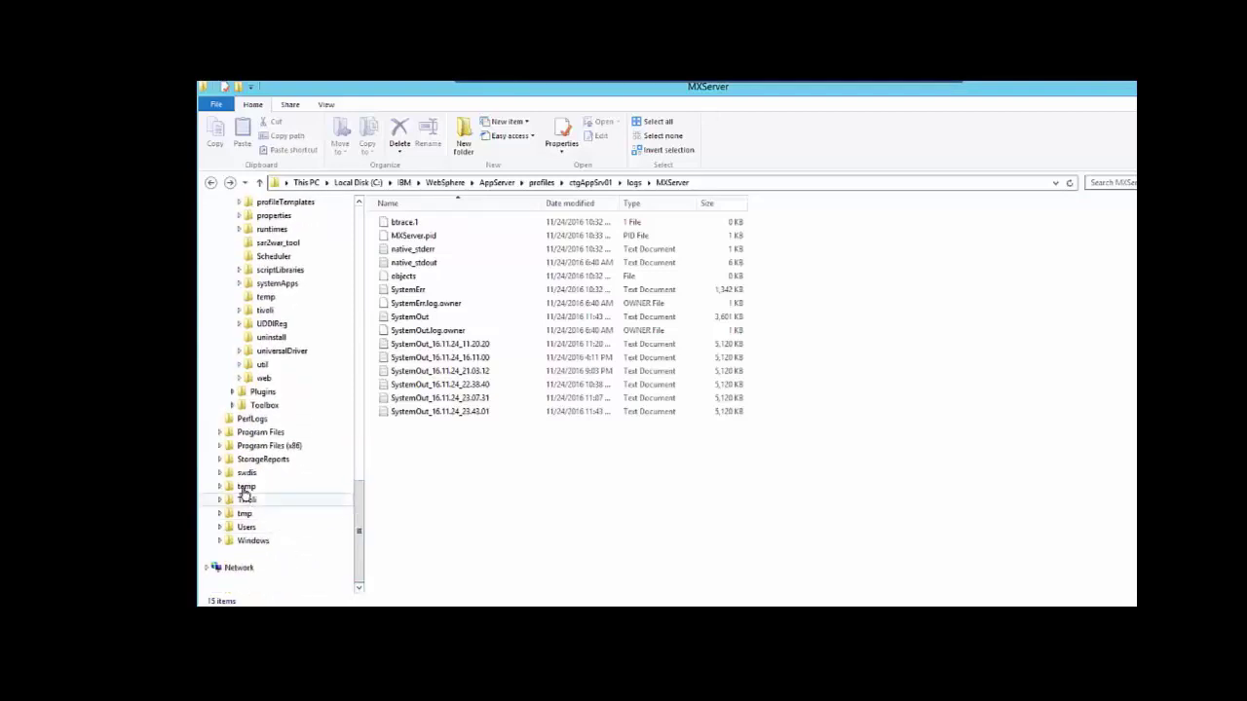
pyautogui.click(246, 487)
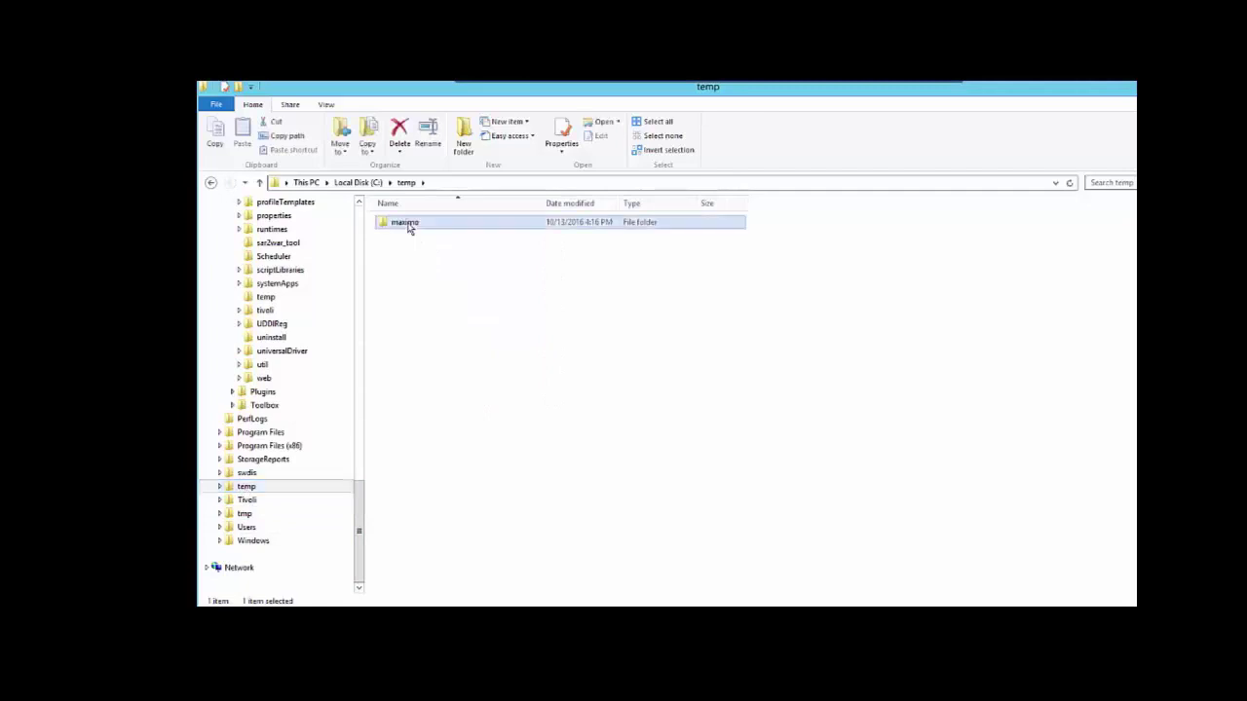
pyautogui.doubleClick(409, 224)
pyautogui.doubleClick(409, 224)
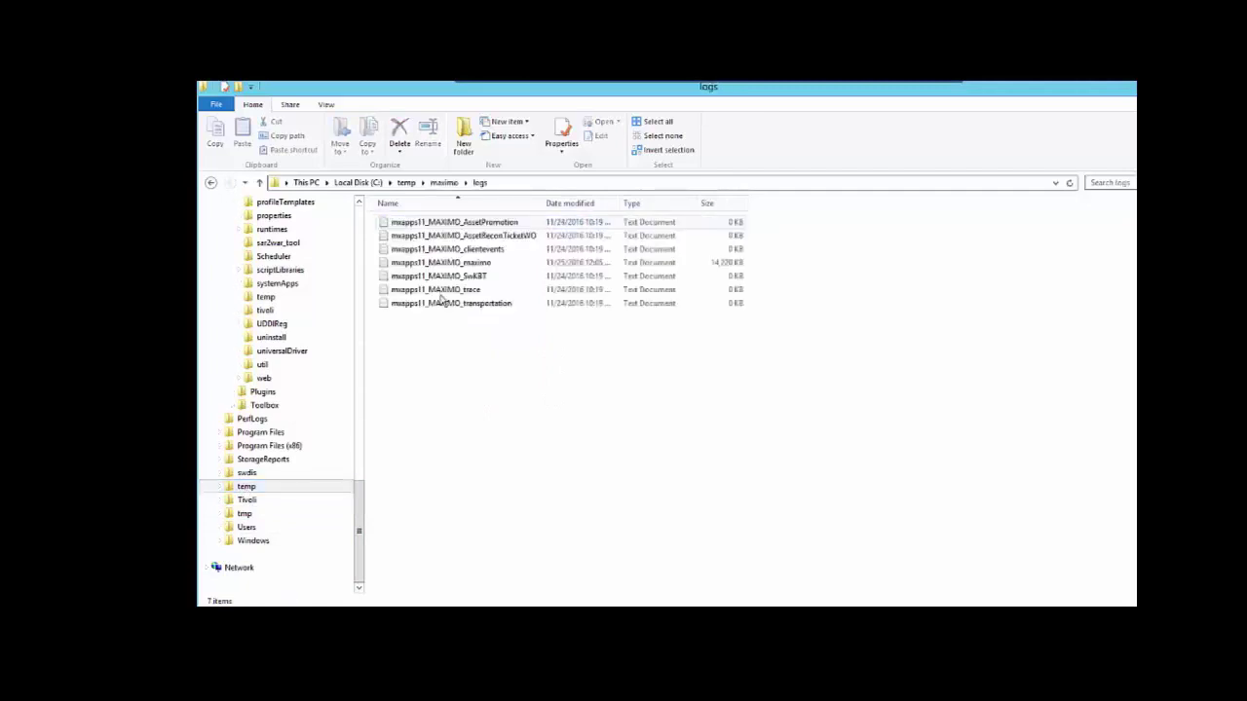
pyautogui.click(476, 265)
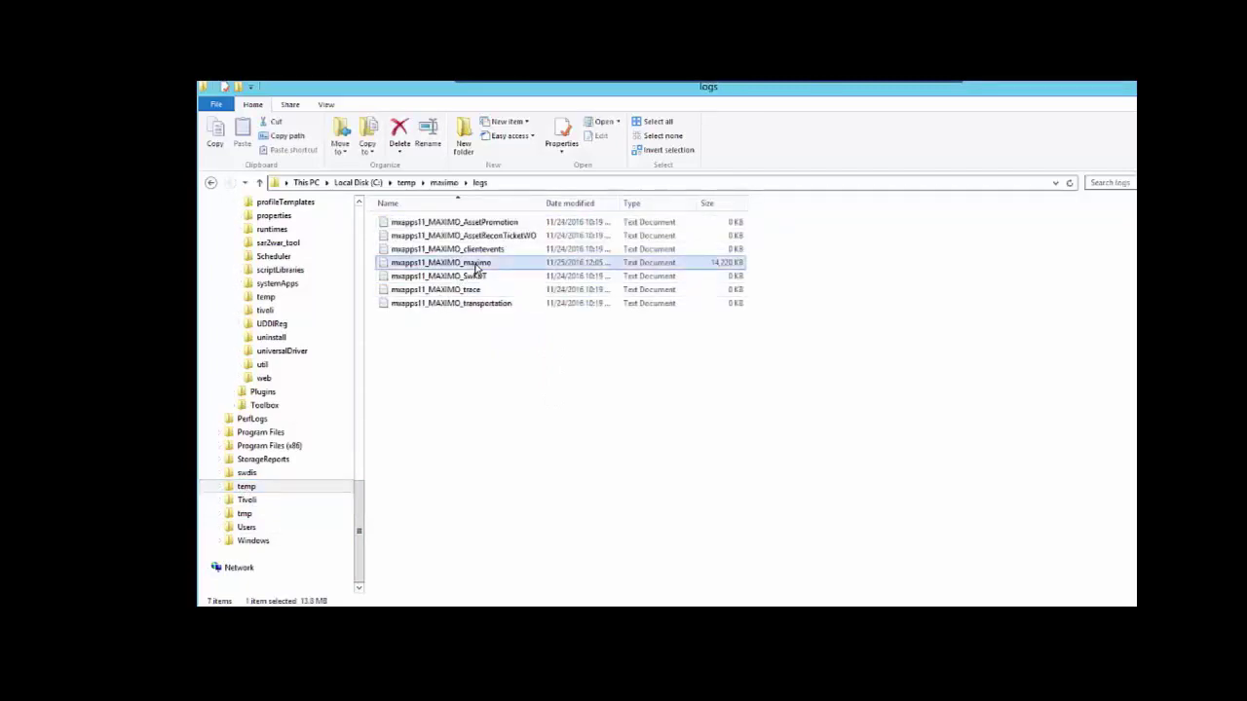